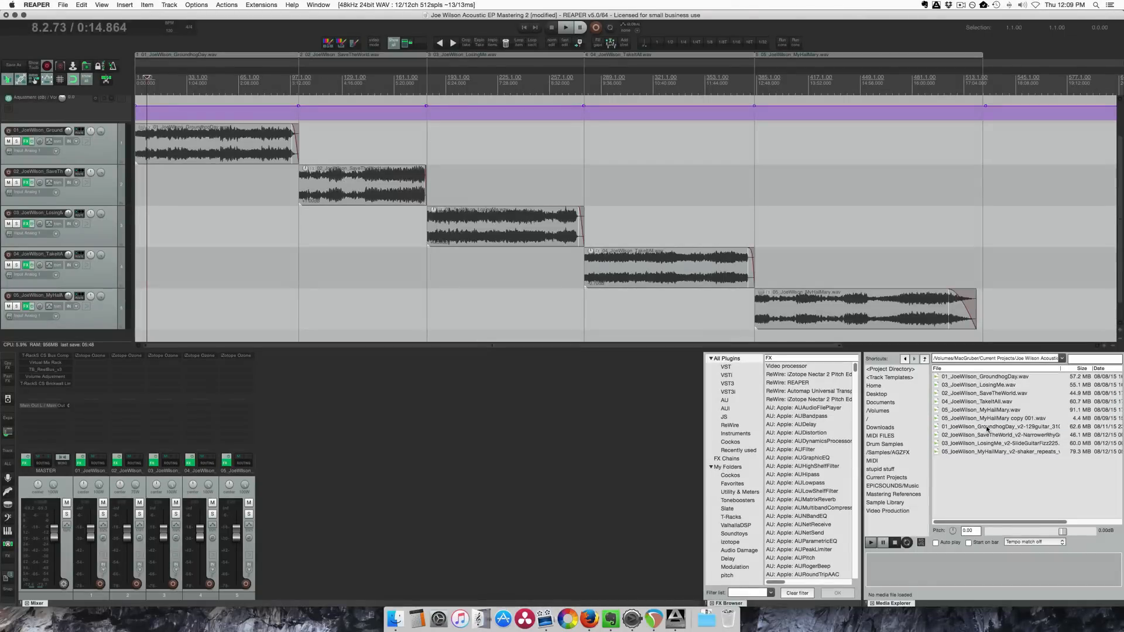
- Drop the GroundhogDay v2 file onto track 1's item as a new take
left_click(988, 427)
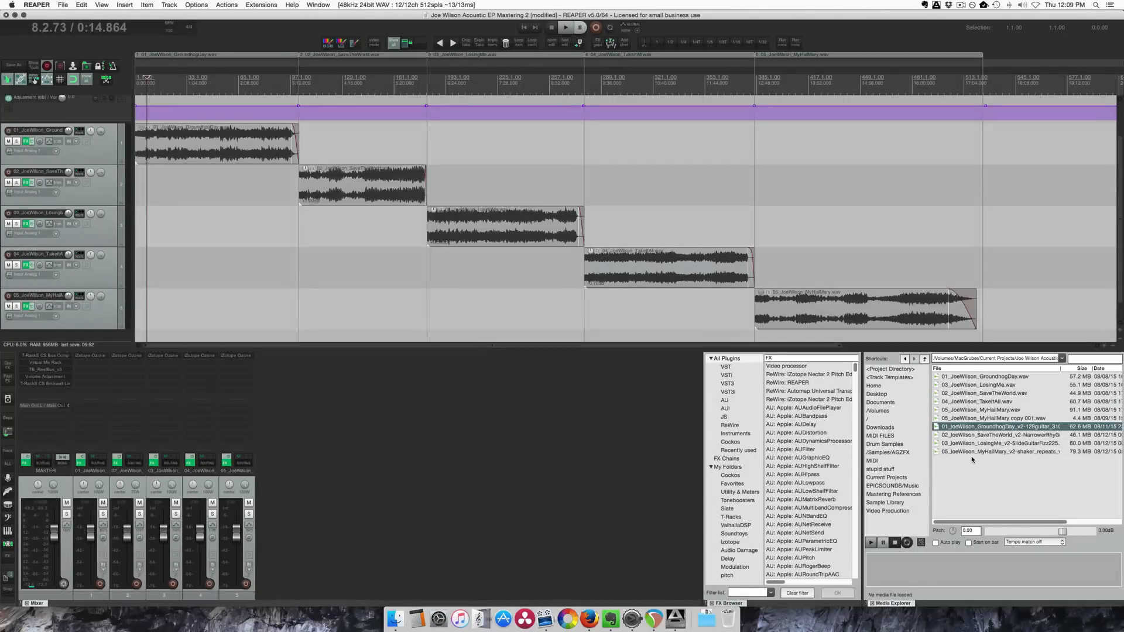
left_click_drag(984, 428, 194, 142)
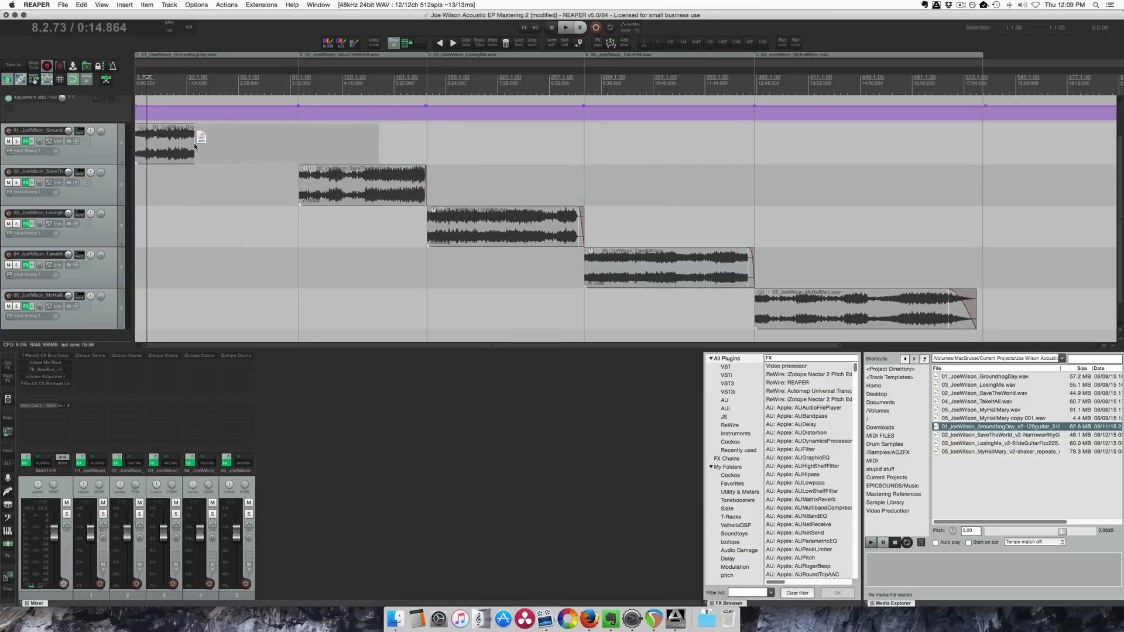
left_click_drag(194, 143, 194, 144)
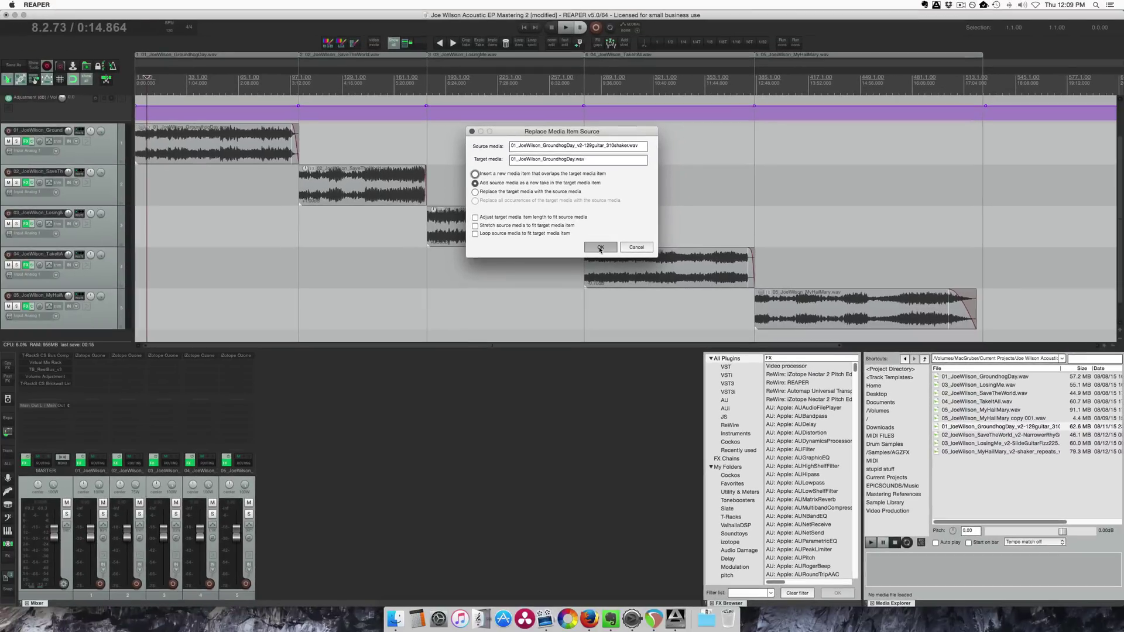
key("Return")
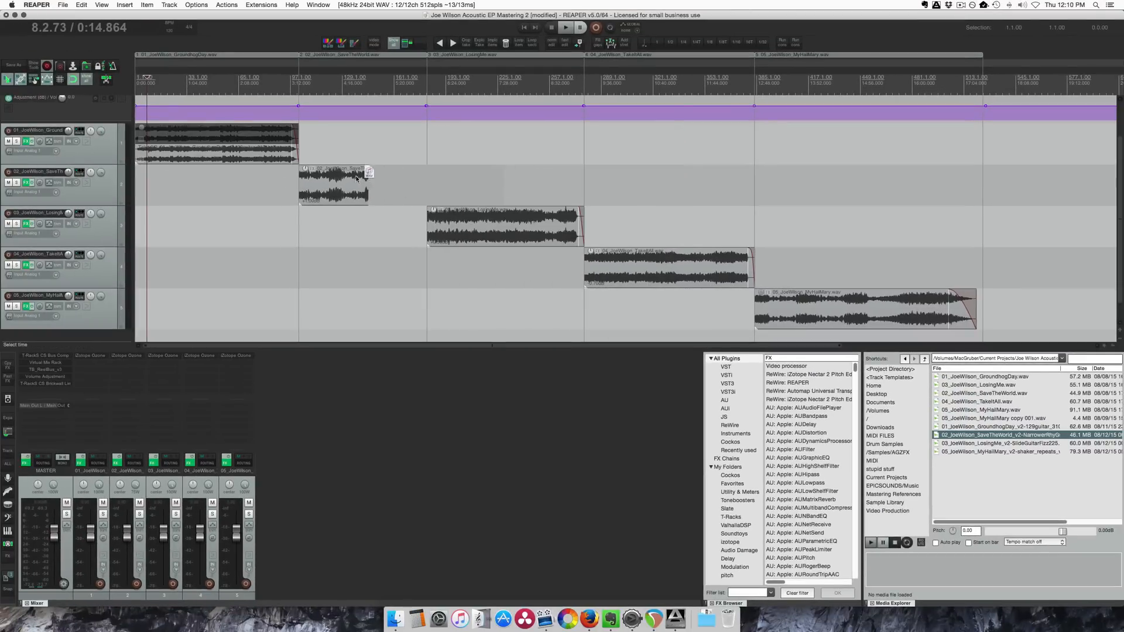
- Add SaveTheWorld v2, LosingMe v2 and MyHailMary v2 as new takes on tracks 2, 3 and 5
left_click_drag(959, 435, 395, 184)
left_click(601, 247)
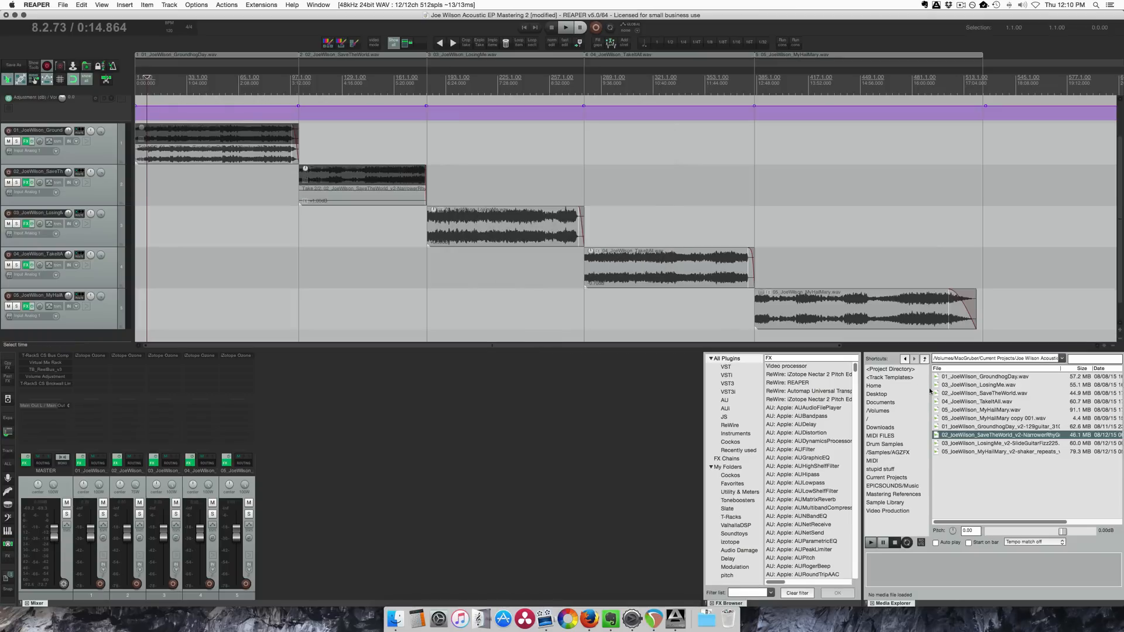
left_click(959, 444)
left_click_drag(960, 443, 527, 224)
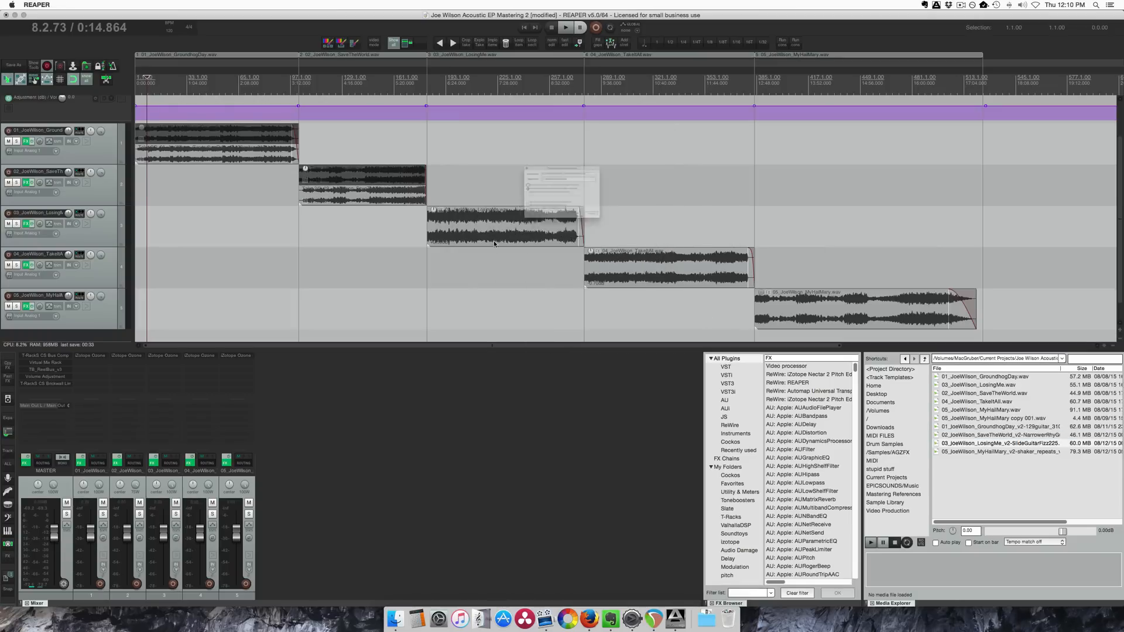
left_click(600, 246)
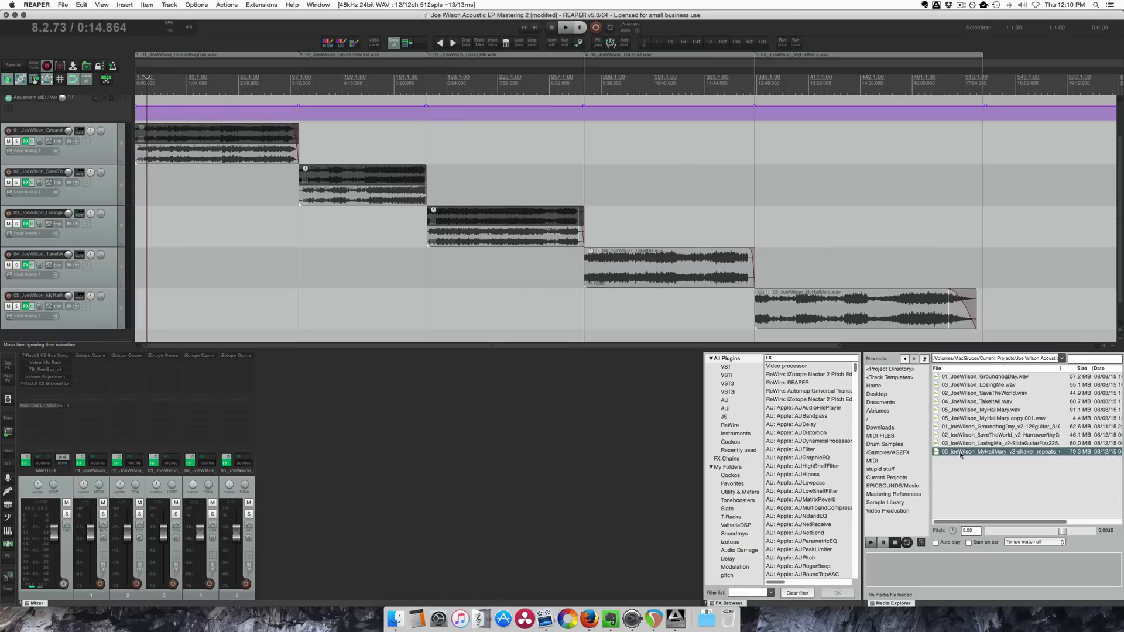
left_click_drag(960, 452, 865, 307)
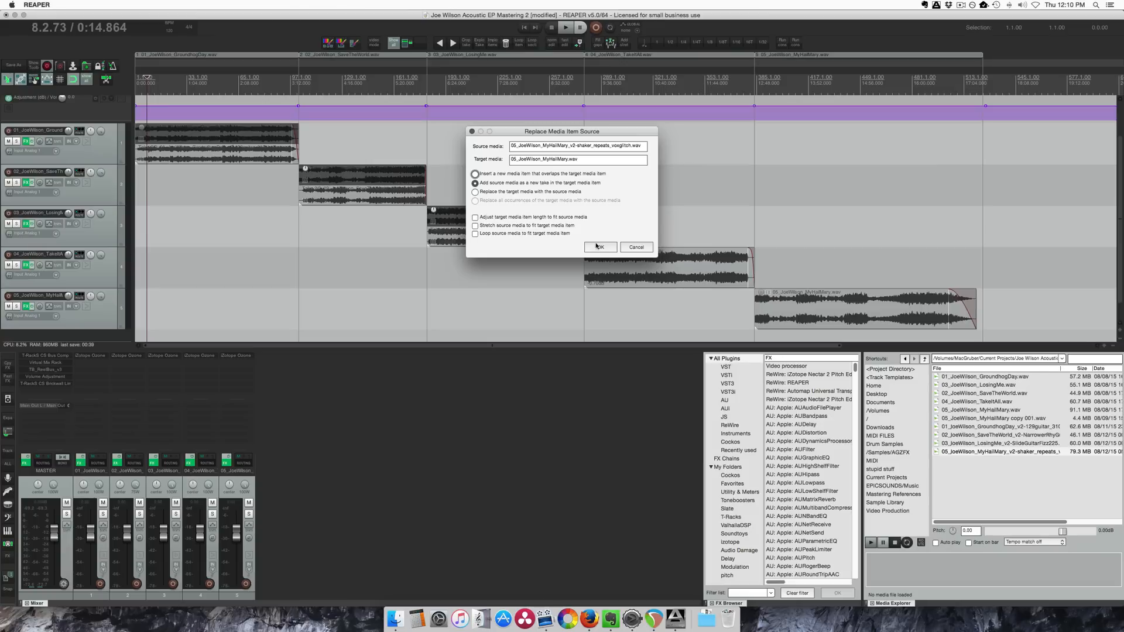
left_click(601, 247)
left_click(167, 162)
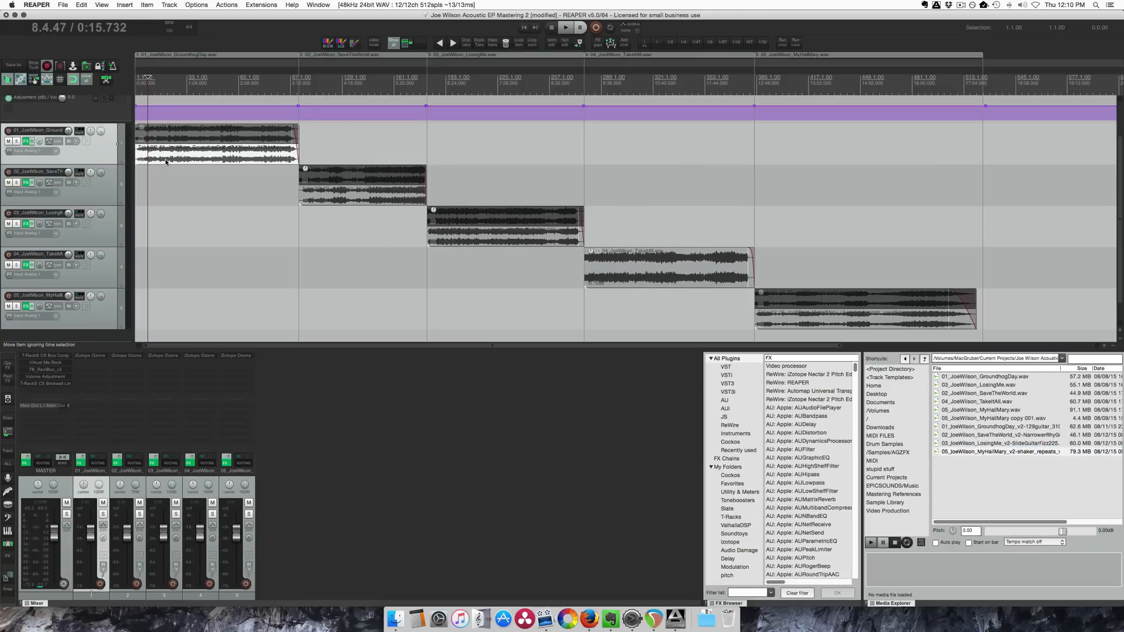
- Zoom to the first song and slide the v2 take's audio earlier toward the original
double_click(165, 163)
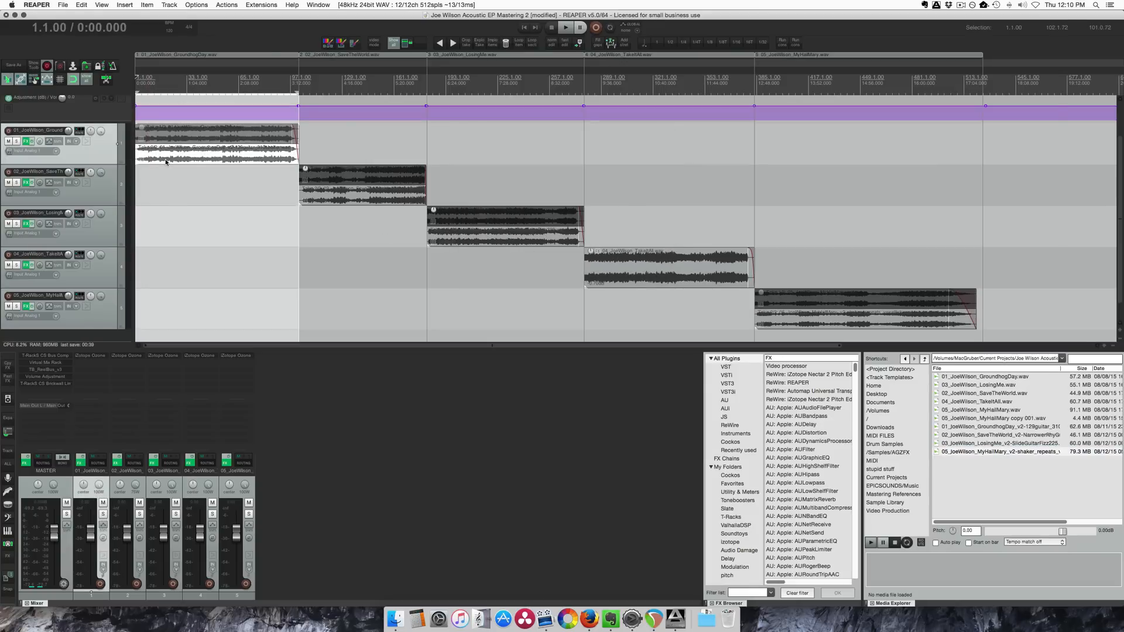
key("ctrl+Page_Up")
scroll(167, 163, "up", 3)
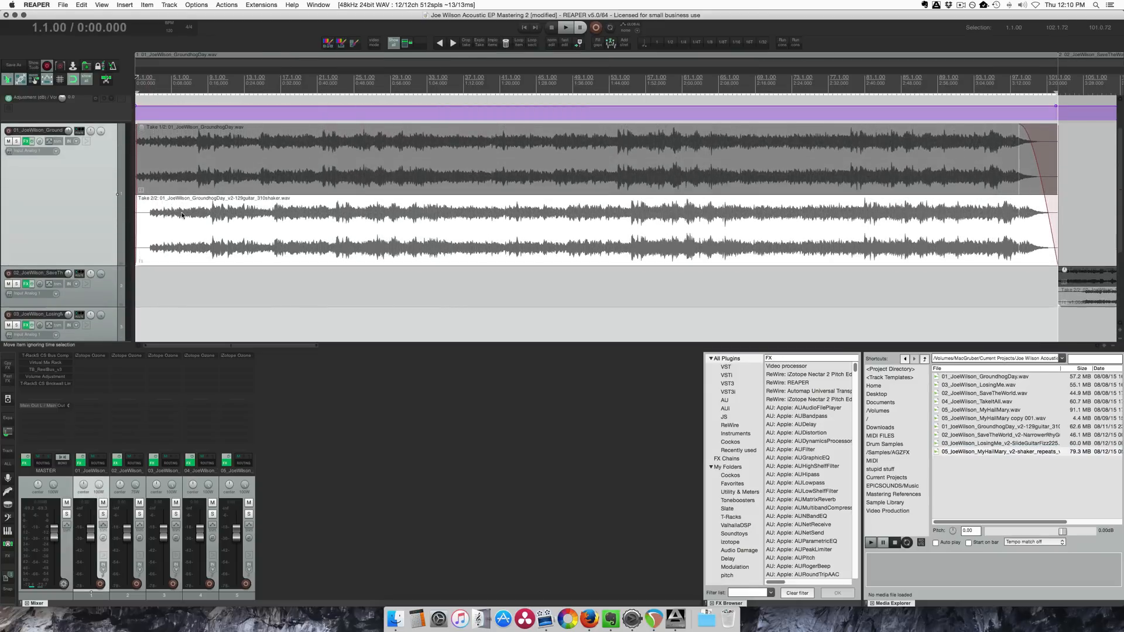
left_click(178, 221)
scroll(184, 221, "up", 3)
scroll(194, 215, "up", 2)
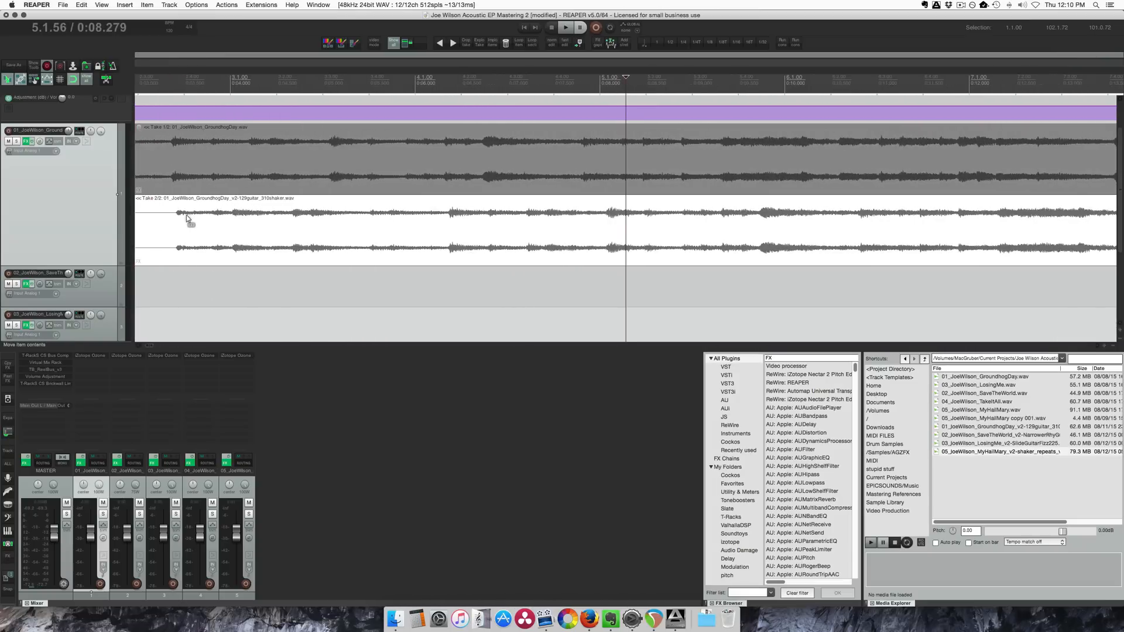
scroll(211, 211, "up", 2)
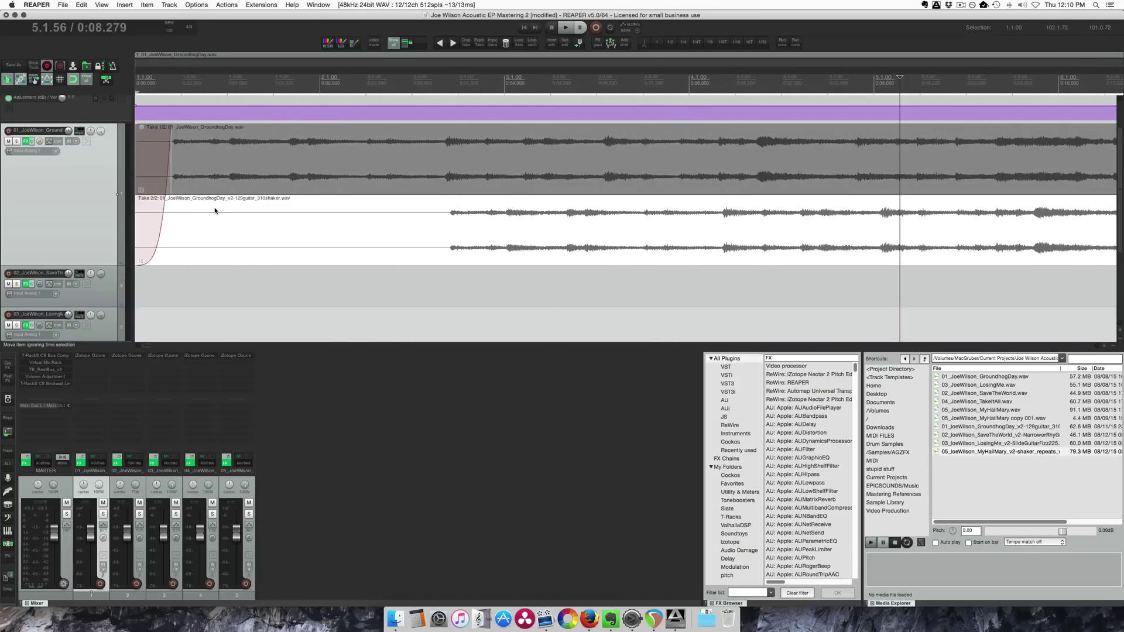
left_click(178, 167)
left_click_drag(449, 254, 215, 239)
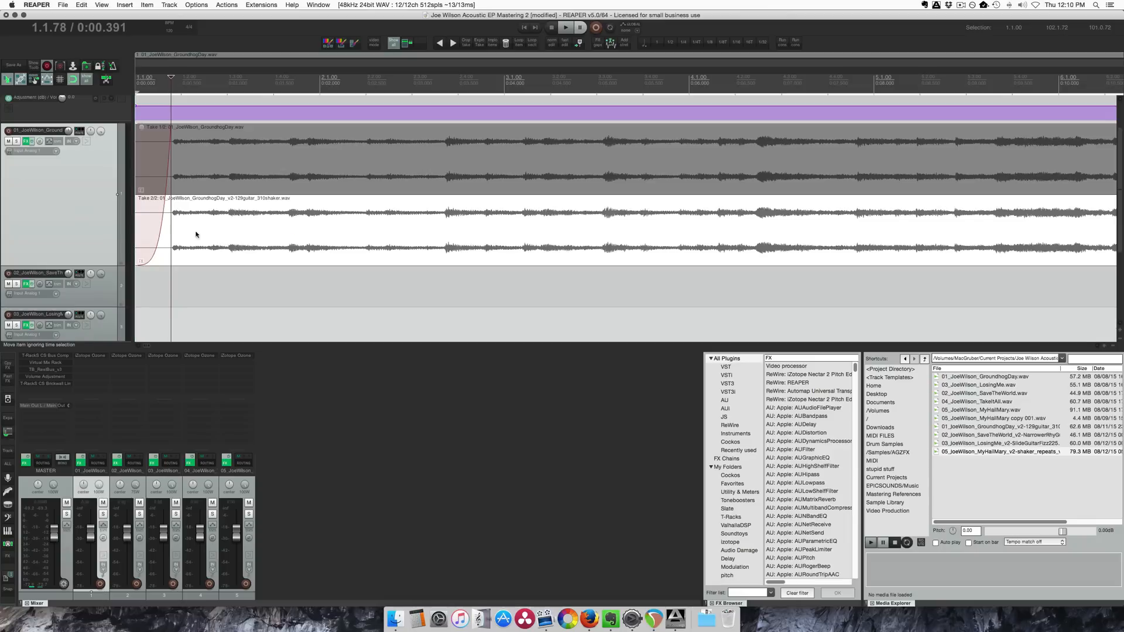
- Zoom to the song start and nudge the v2 take onto the first transient
left_click_drag(161, 233, 223, 241)
key("ctrl+Page_Up")
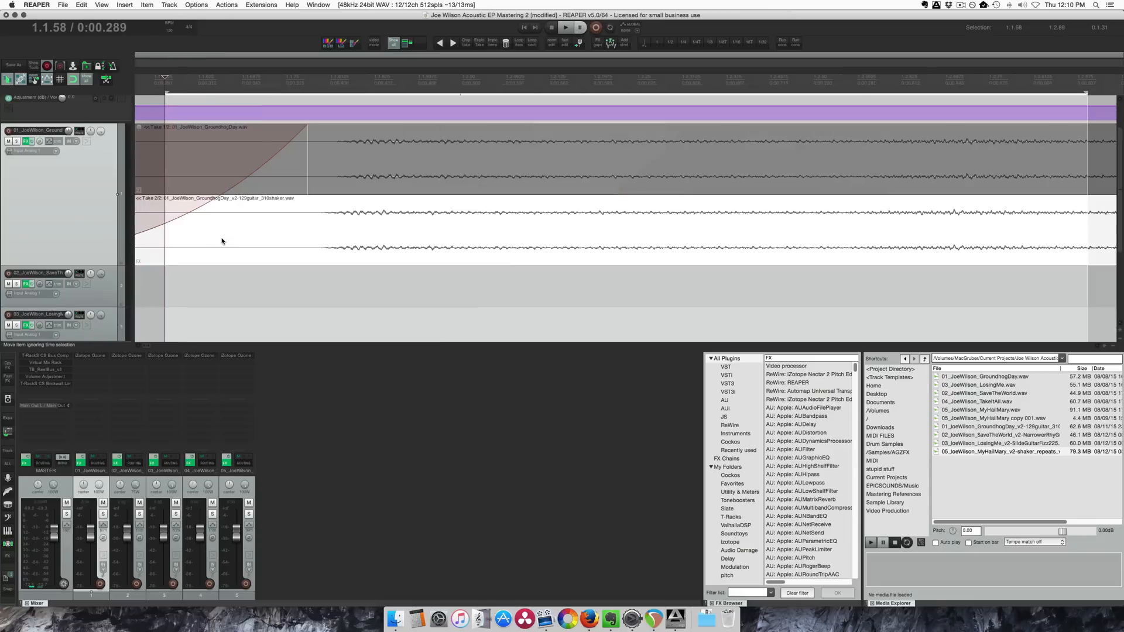
left_click(356, 201)
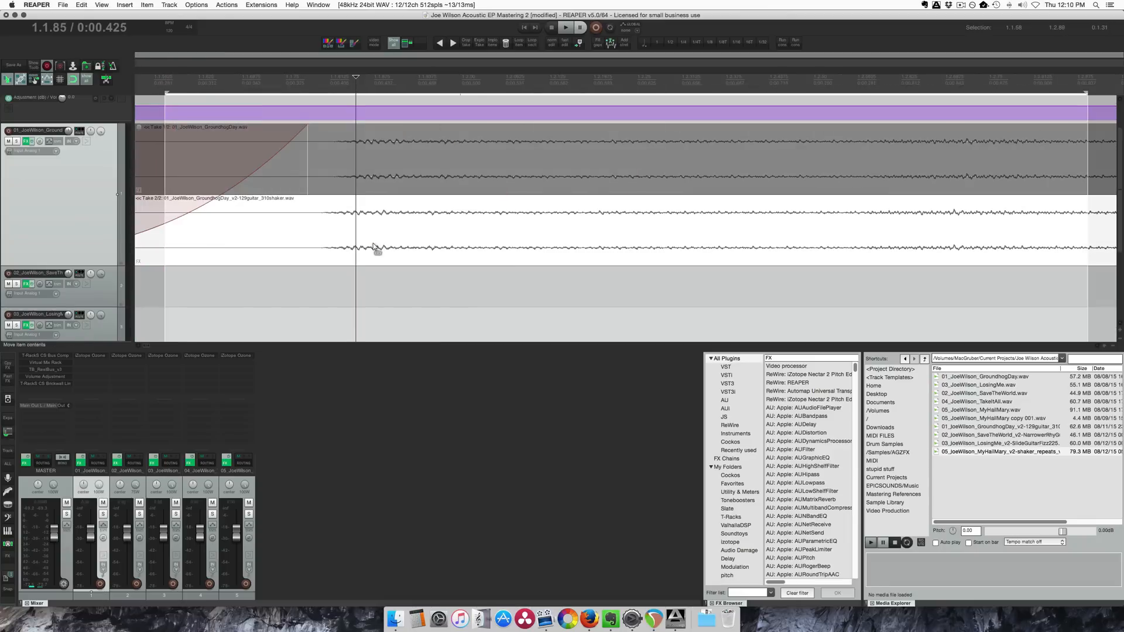
left_click_drag(376, 249, 387, 250)
key("ctrl+Page_Down")
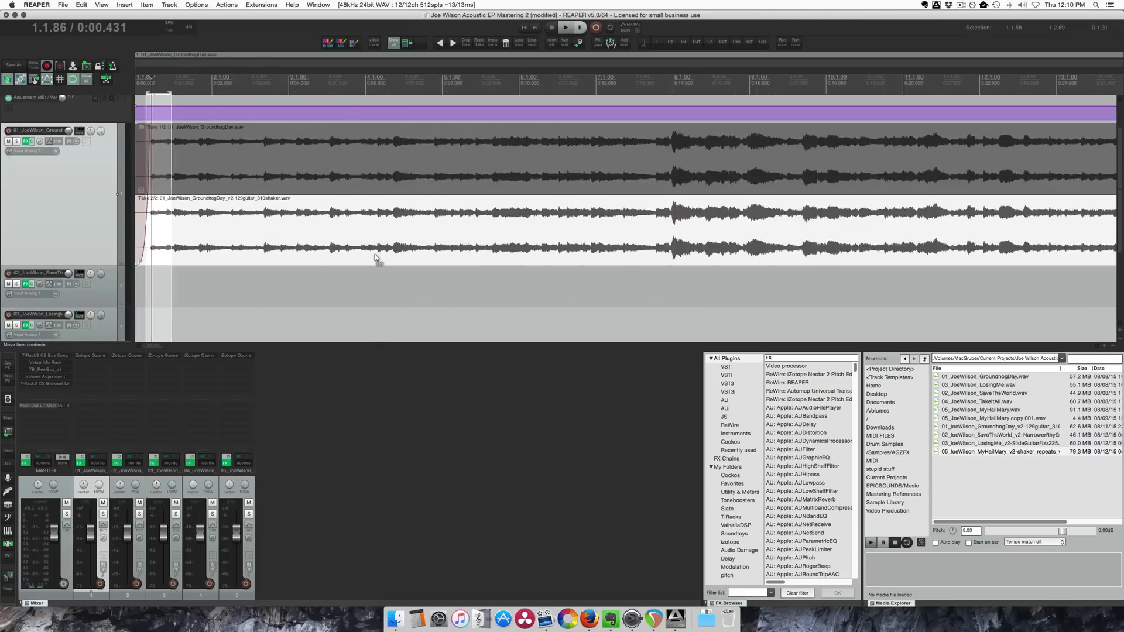
key("ctrl+Page_Down")
- Slip the SaveTheWorld v2 take's audio on track 2 into line with the original
left_click(685, 289)
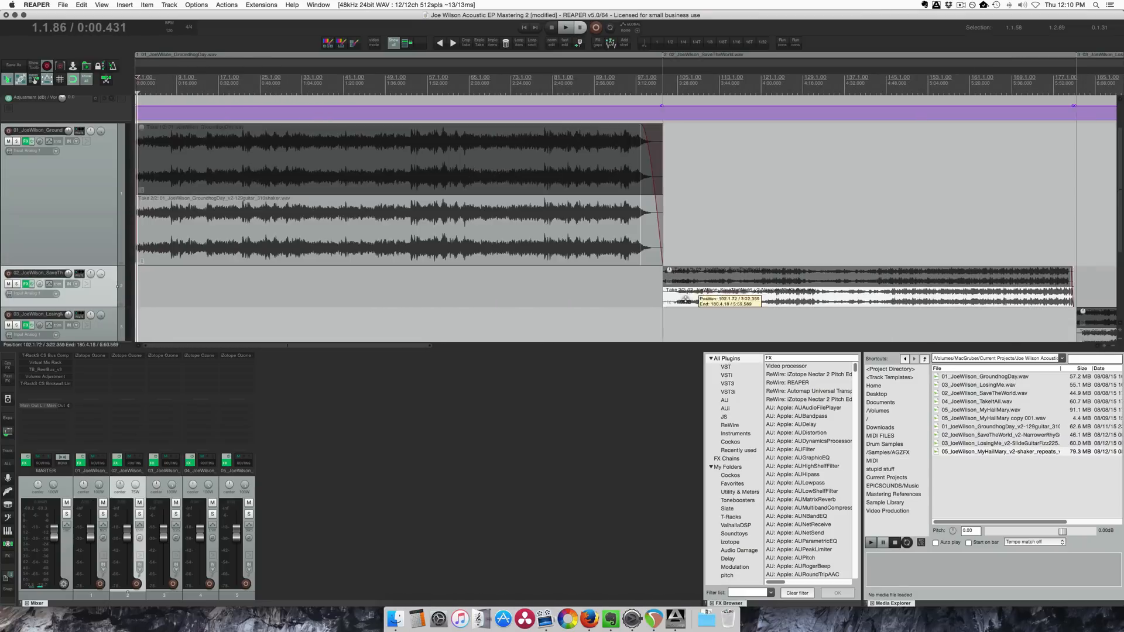
key("ctrl+Page_Up")
key("ctrl+Page_Up")
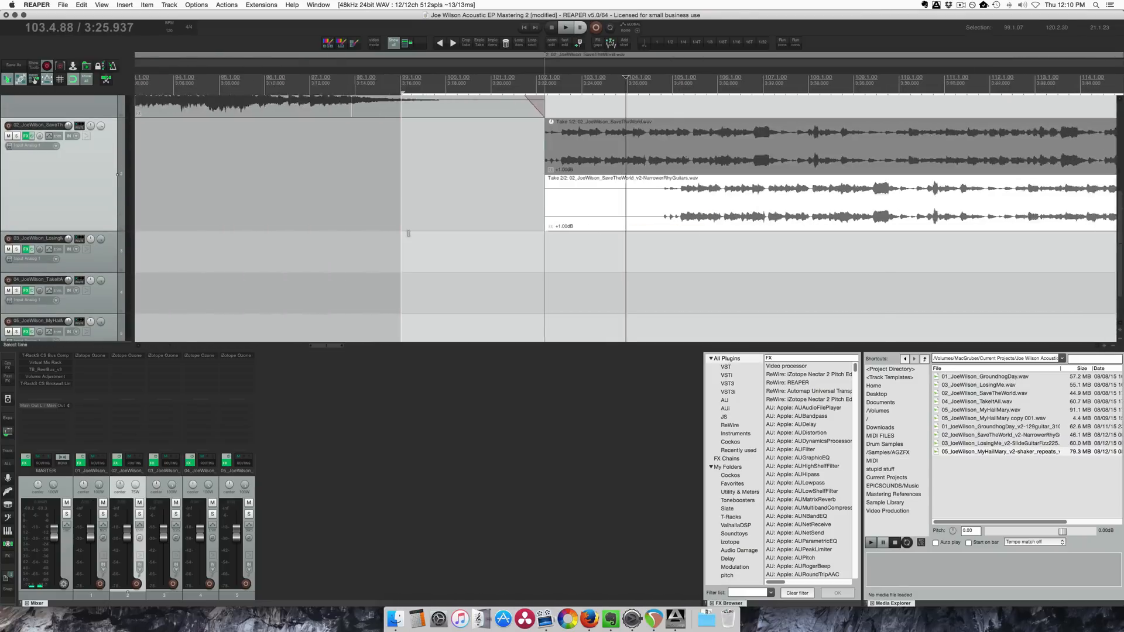
left_click(626, 263)
left_click(702, 218)
left_click_drag(702, 218, 285, 217)
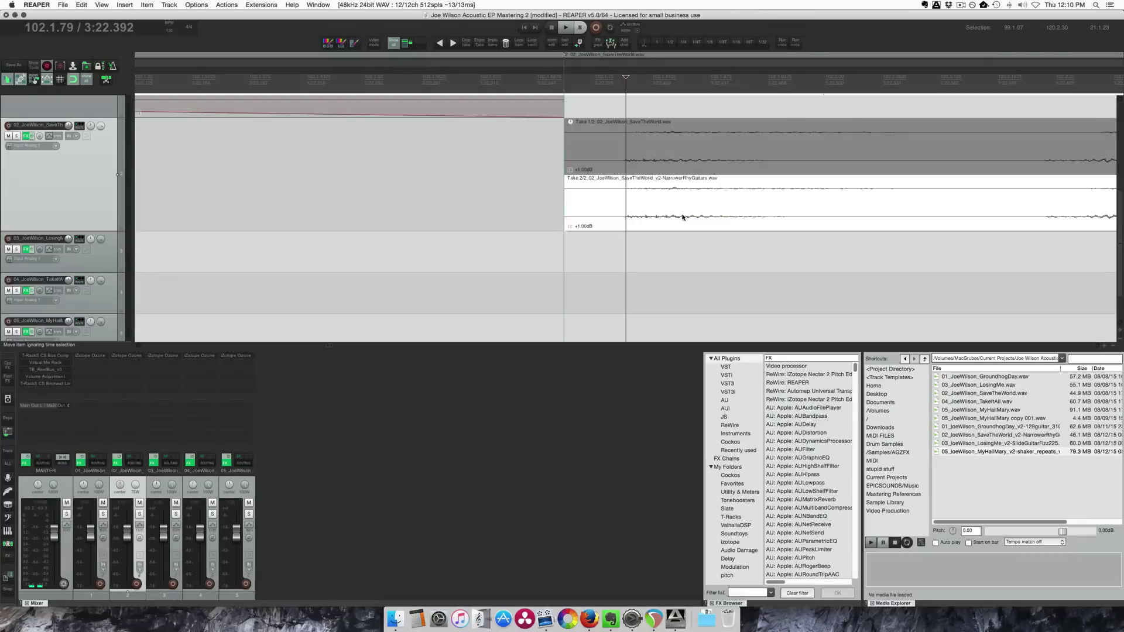
scroll(692, 212, "down", 5)
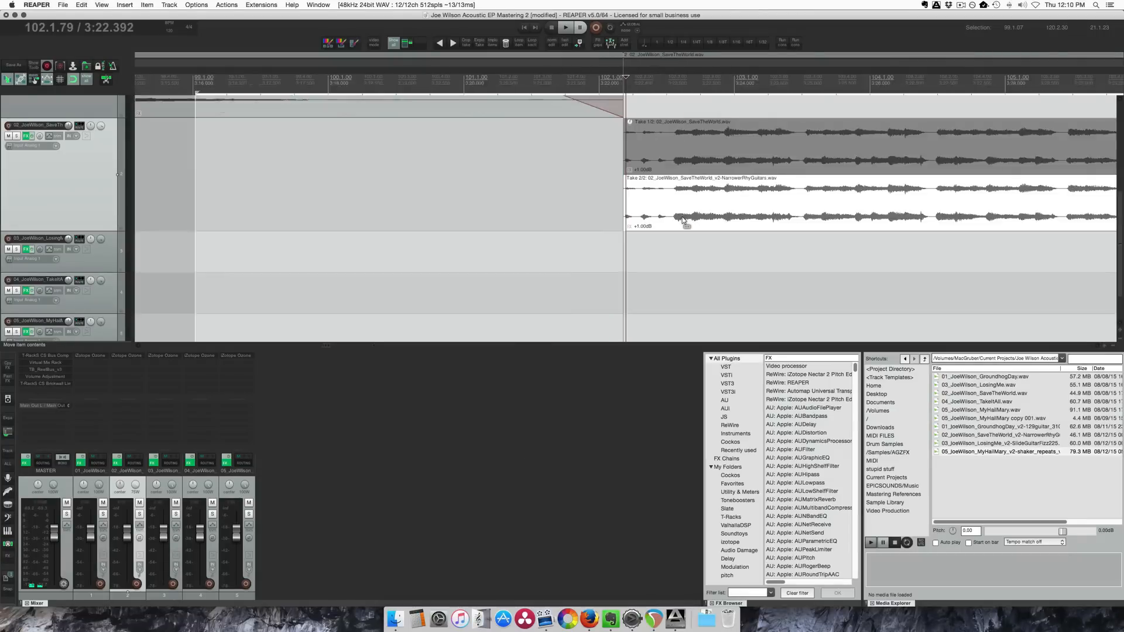
scroll(687, 221, "down", 2)
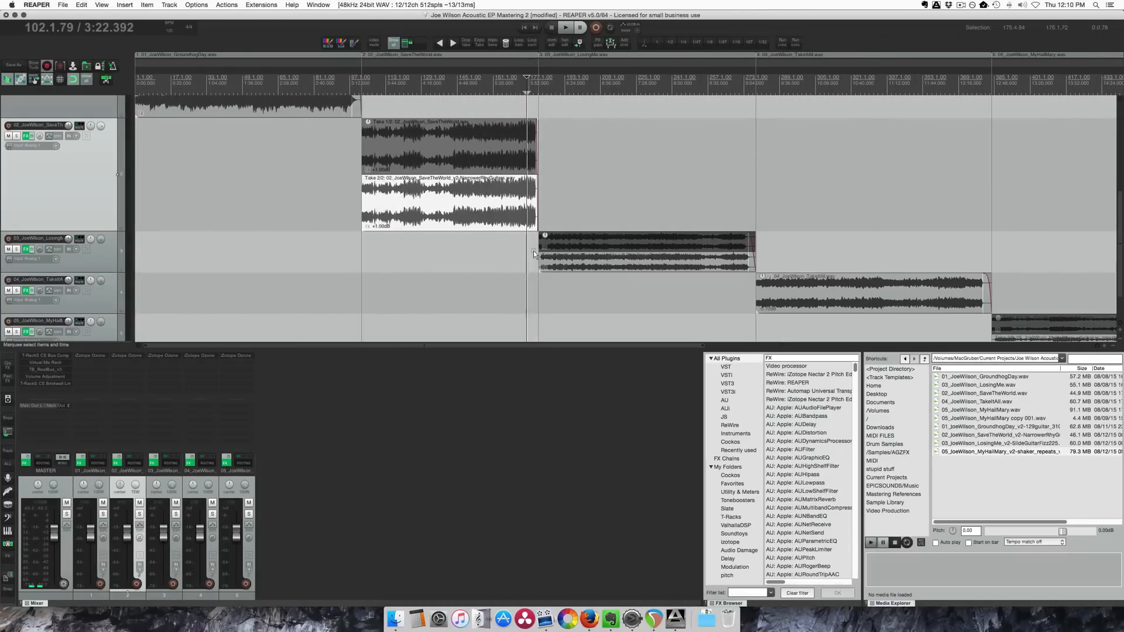
- Slip the LosingMe v2 take into alignment and make it the active take
left_click_drag(527, 264, 570, 268)
scroll(569, 268, "up", 5)
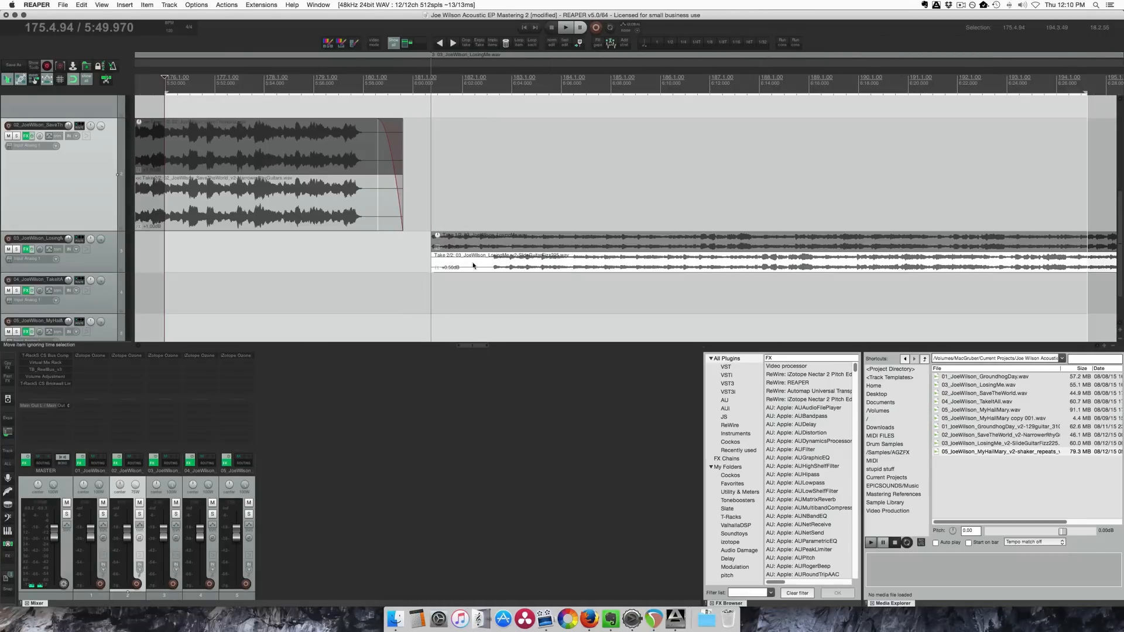
scroll(486, 208, "up", 3)
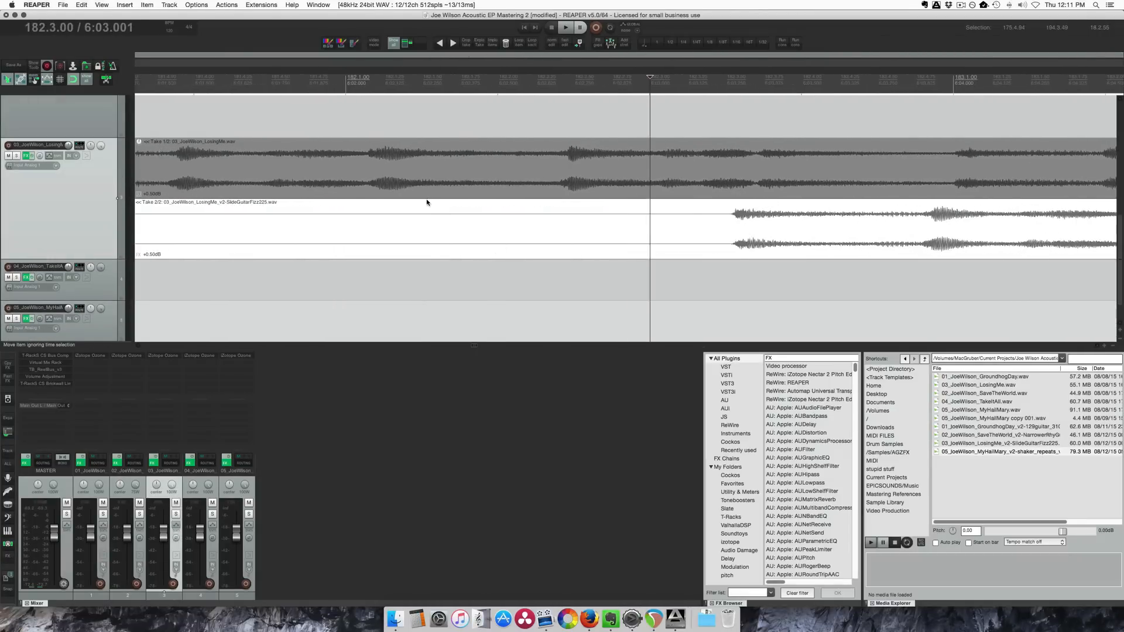
scroll(474, 202, "up", 3)
scroll(457, 195, "up", 3)
scroll(501, 238, "left", 3)
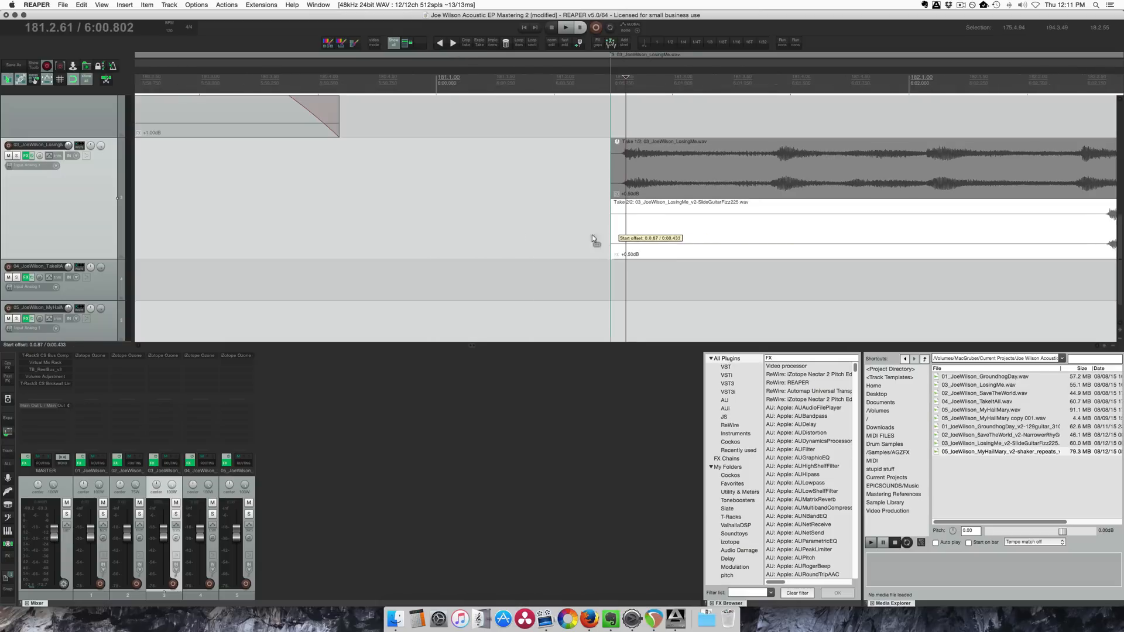
left_click_drag(773, 231, 627, 188)
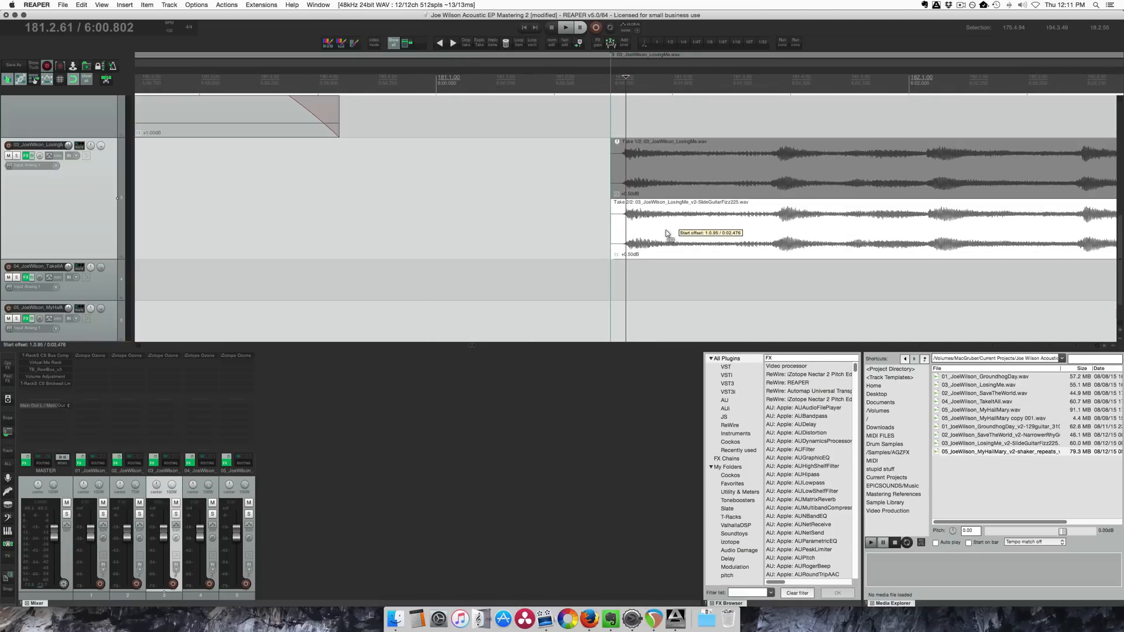
scroll(644, 217, "up", 3)
scroll(644, 217, "up", 3)
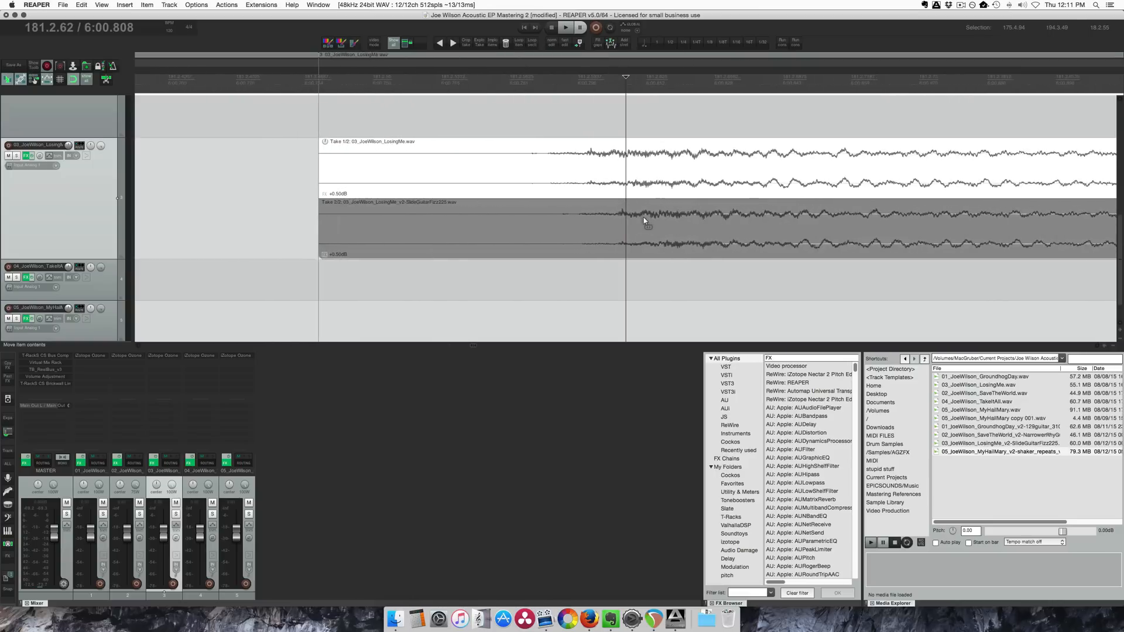
scroll(597, 202, "up", 2)
left_click(538, 157)
left_click(571, 233)
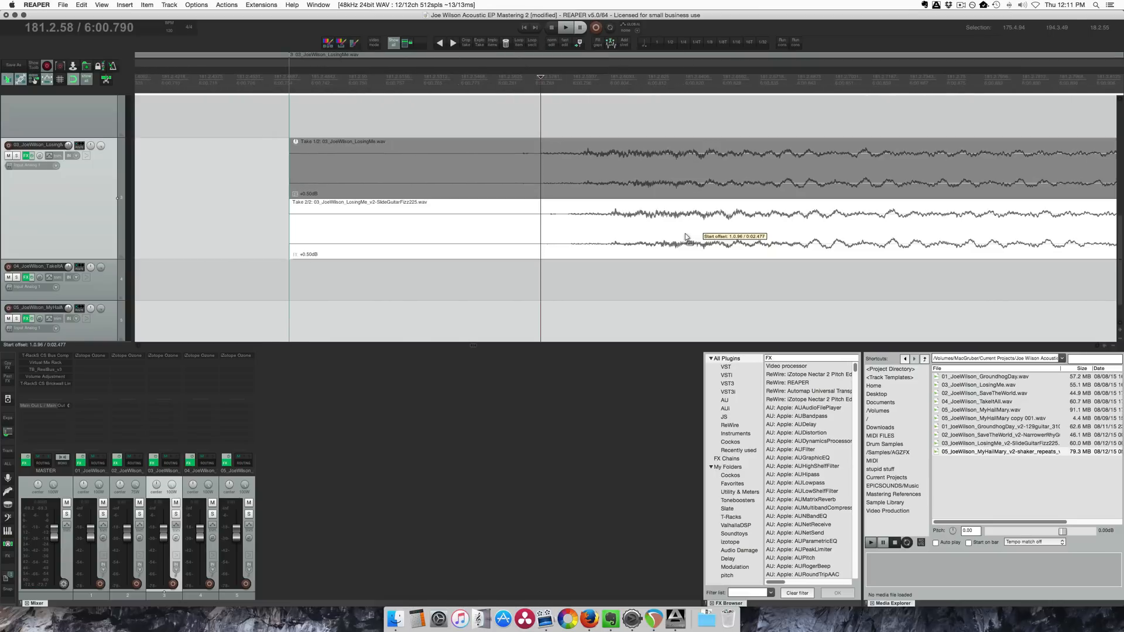
left_click_drag(571, 233, 663, 232, "alt")
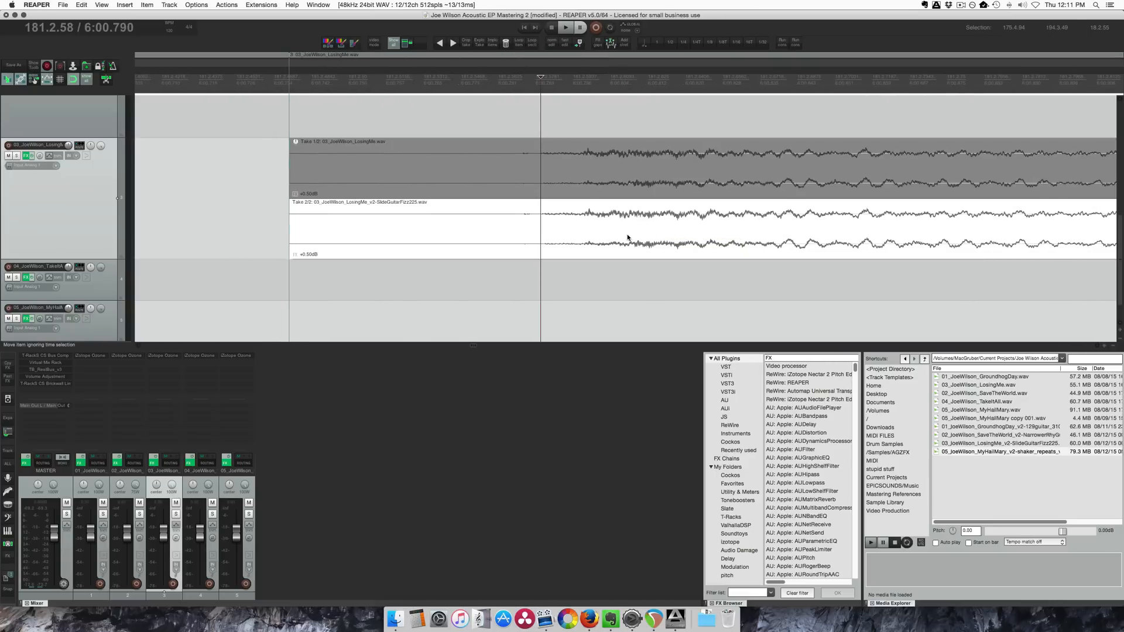
scroll(586, 234, "down", 3)
scroll(585, 233, "down", 2)
scroll(586, 234, "down", 2)
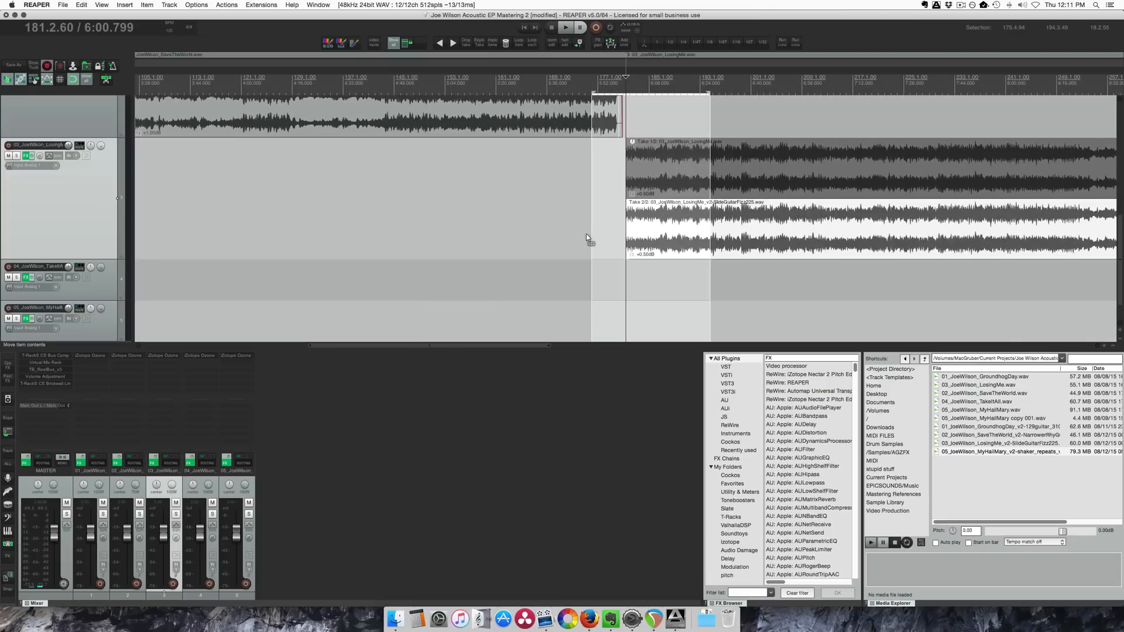
scroll(586, 234, "down", 2)
scroll(588, 238, "down", 5)
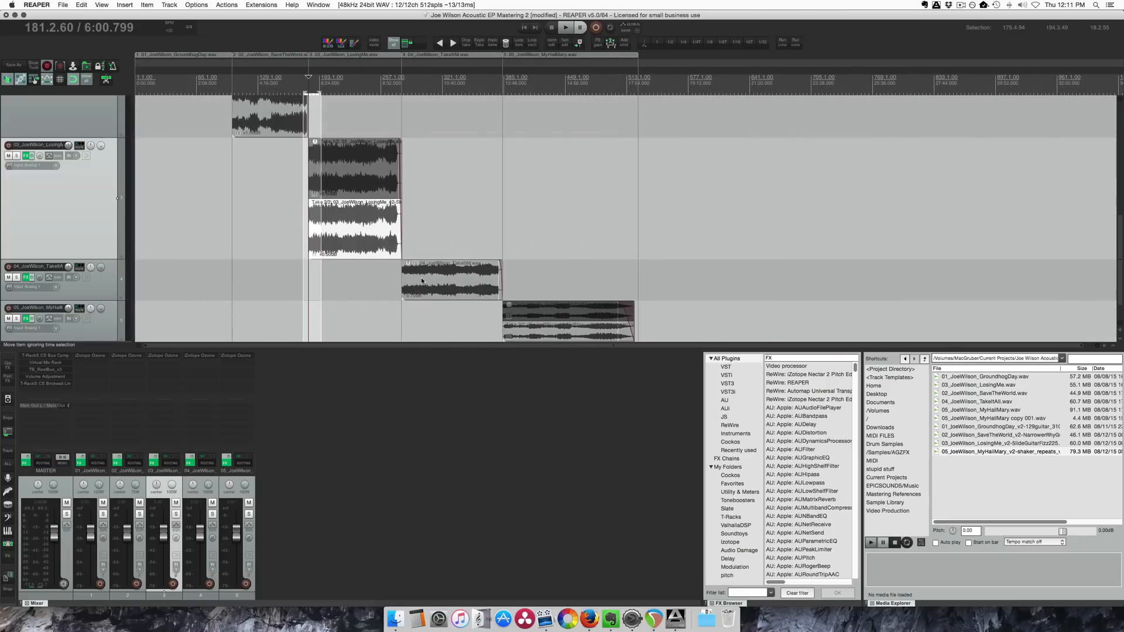
scroll(586, 233, "down", 1)
scroll(586, 290, "up", 8)
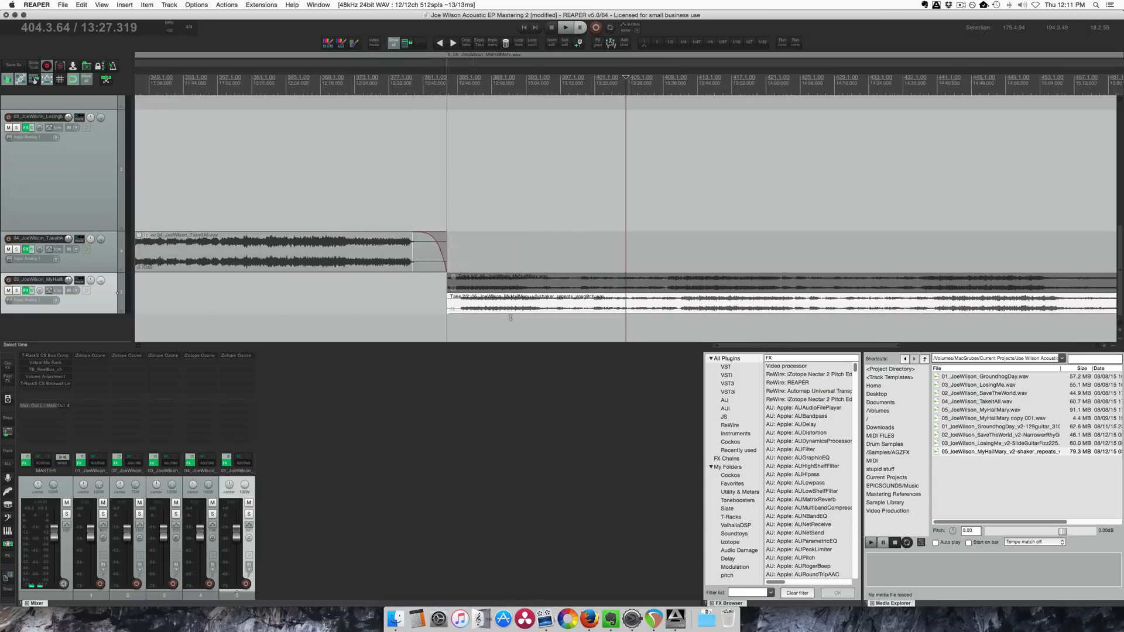
scroll(374, 298, "up", 3)
scroll(374, 290, "up", 3)
scroll(375, 290, "up", 3)
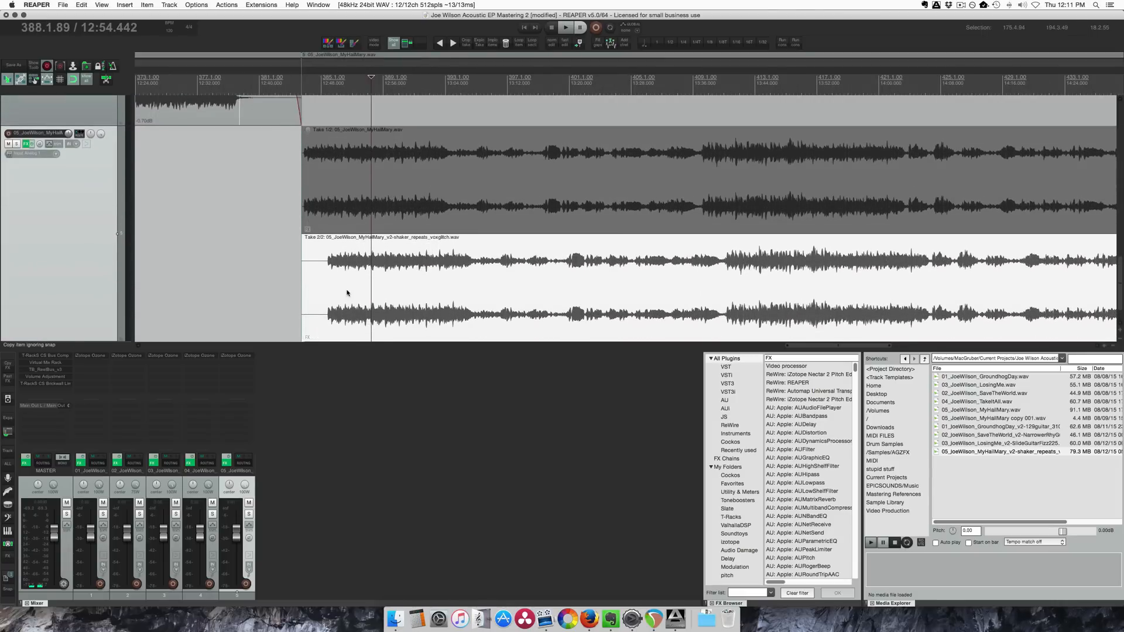
scroll(349, 290, "up", 2)
scroll(349, 289, "up", 4)
scroll(286, 219, "up", 3)
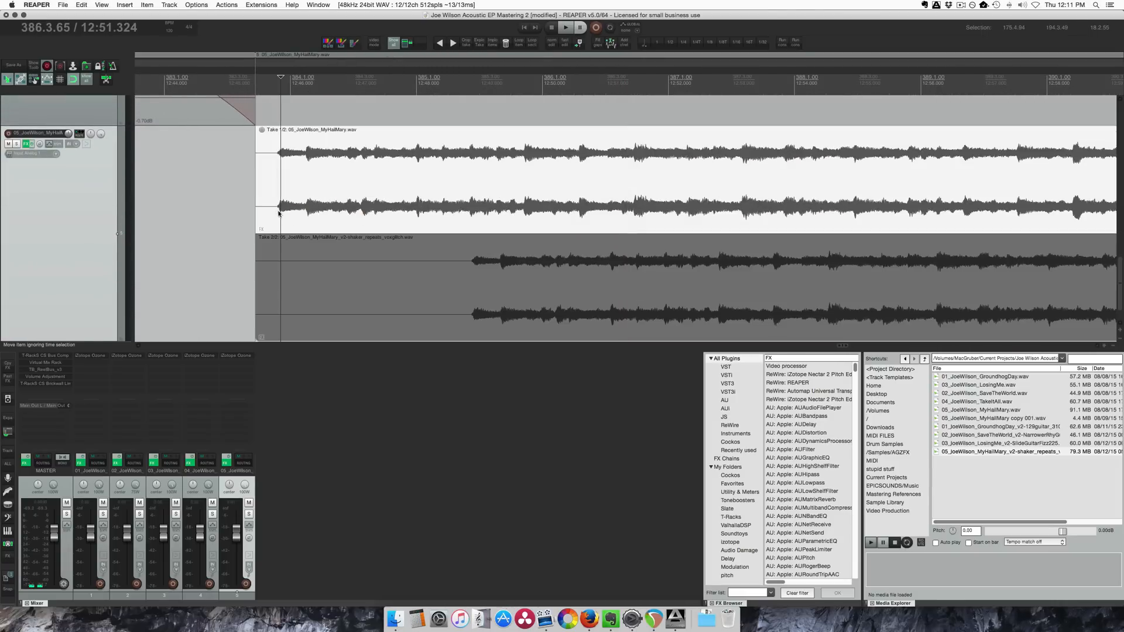
scroll(439, 220, "up", 3)
scroll(564, 263, "up", 3)
scroll(653, 268, "up", 2)
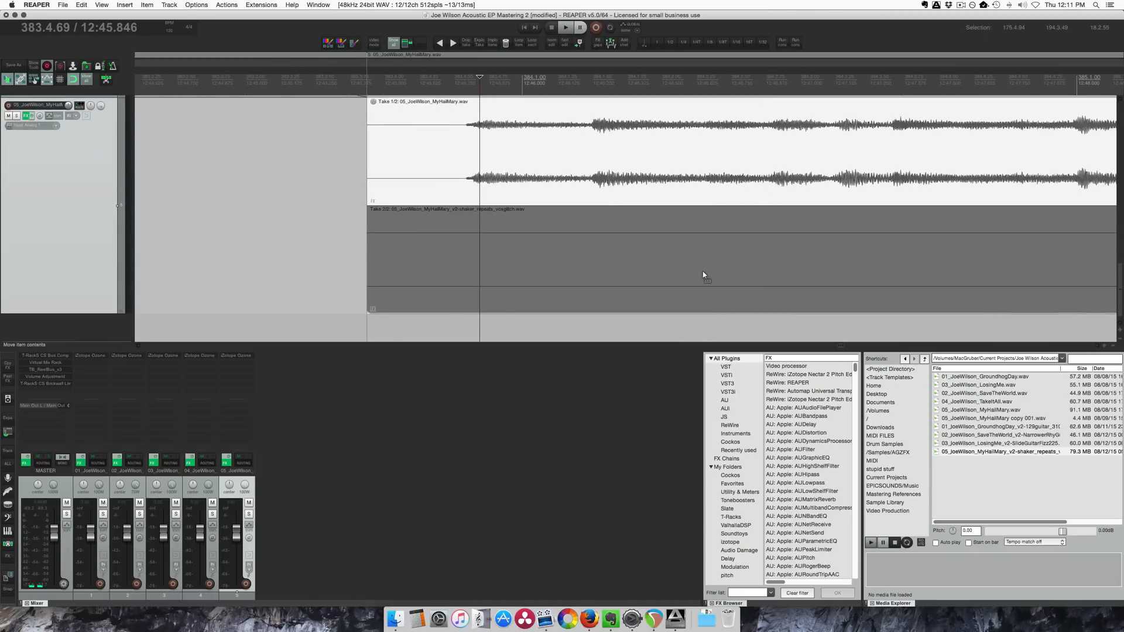
- Slip the MyHailMary v2 take into alignment and make it the active take
left_click_drag(652, 267, 413, 267)
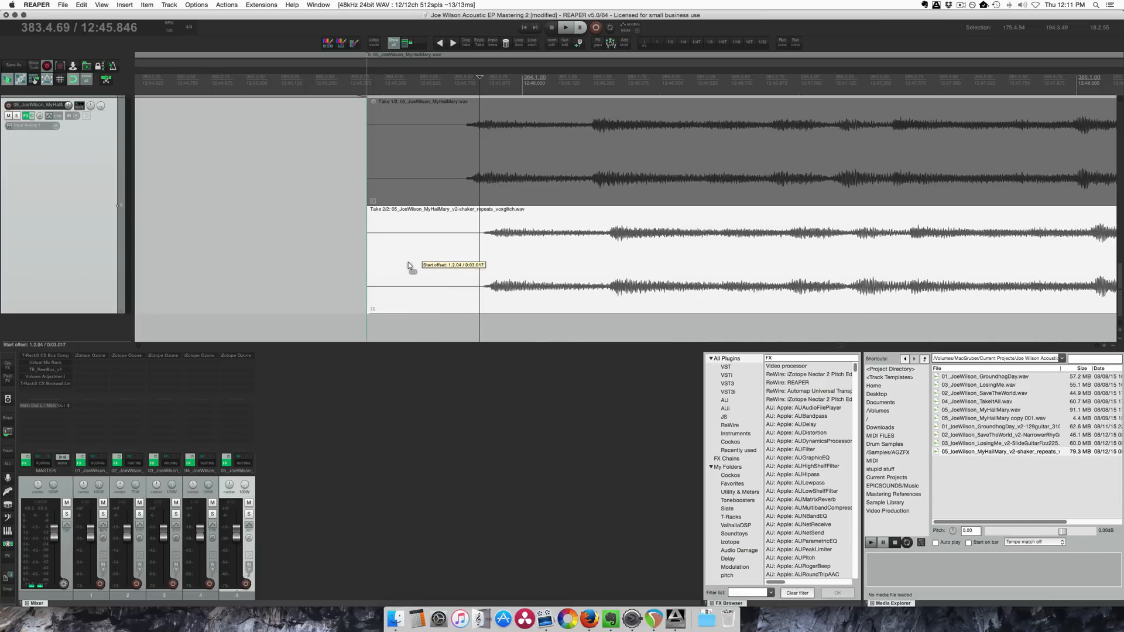
left_click(485, 198)
scroll(486, 202, "up", 3)
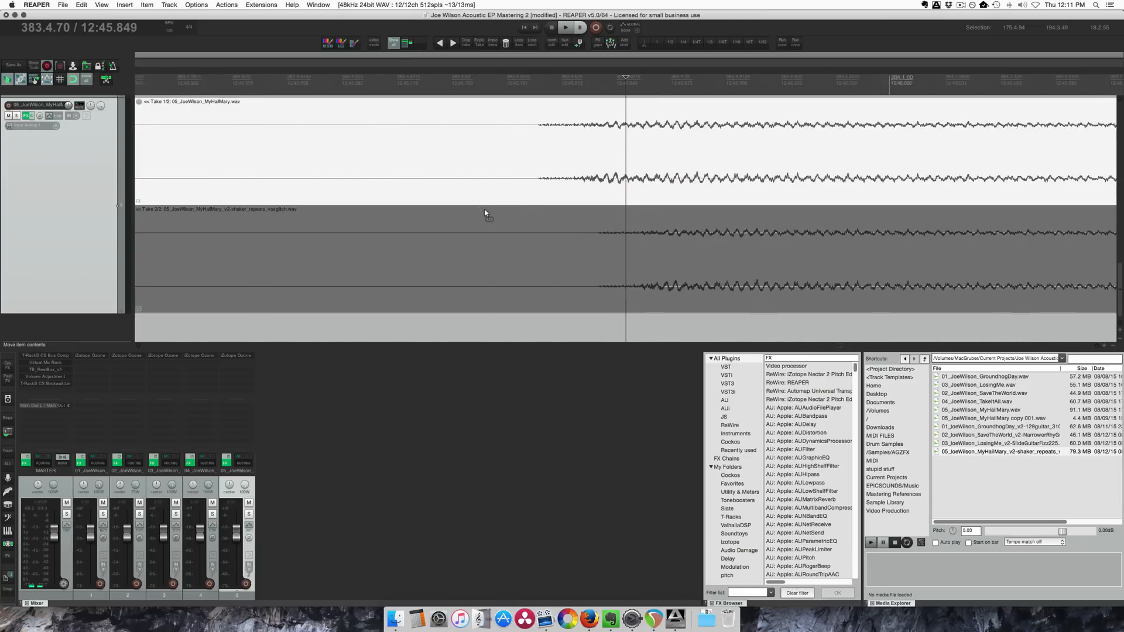
left_click(509, 187)
left_click_drag(667, 253, 579, 258)
scroll(579, 258, "down", 3)
scroll(581, 258, "down", 5)
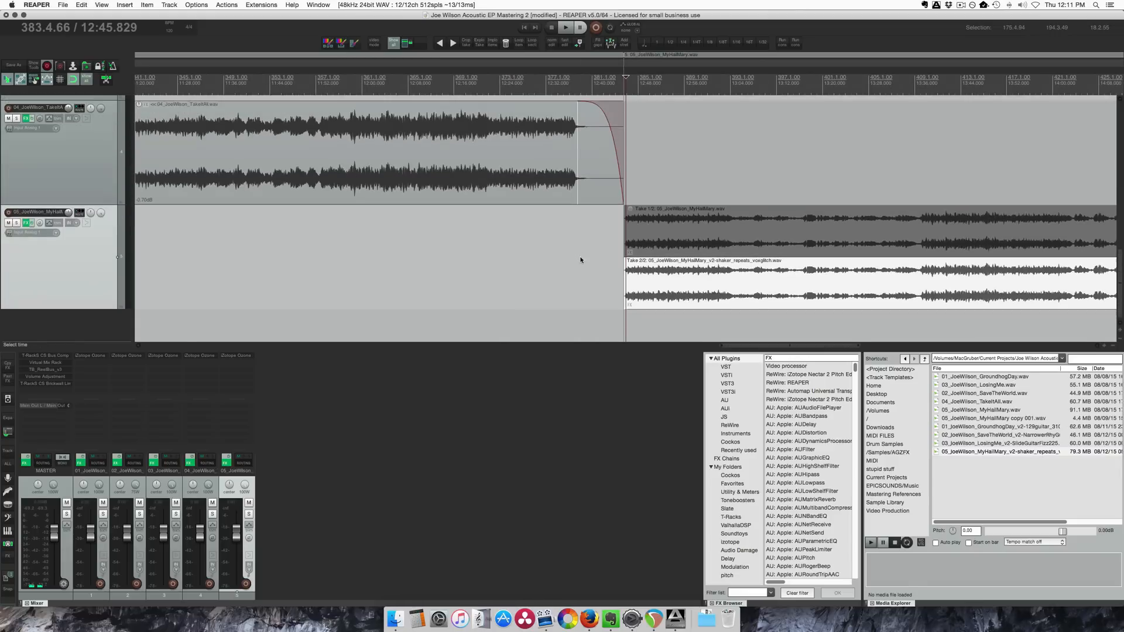
- Zoom out and select all five song items across the tracks
key("Page_Down")
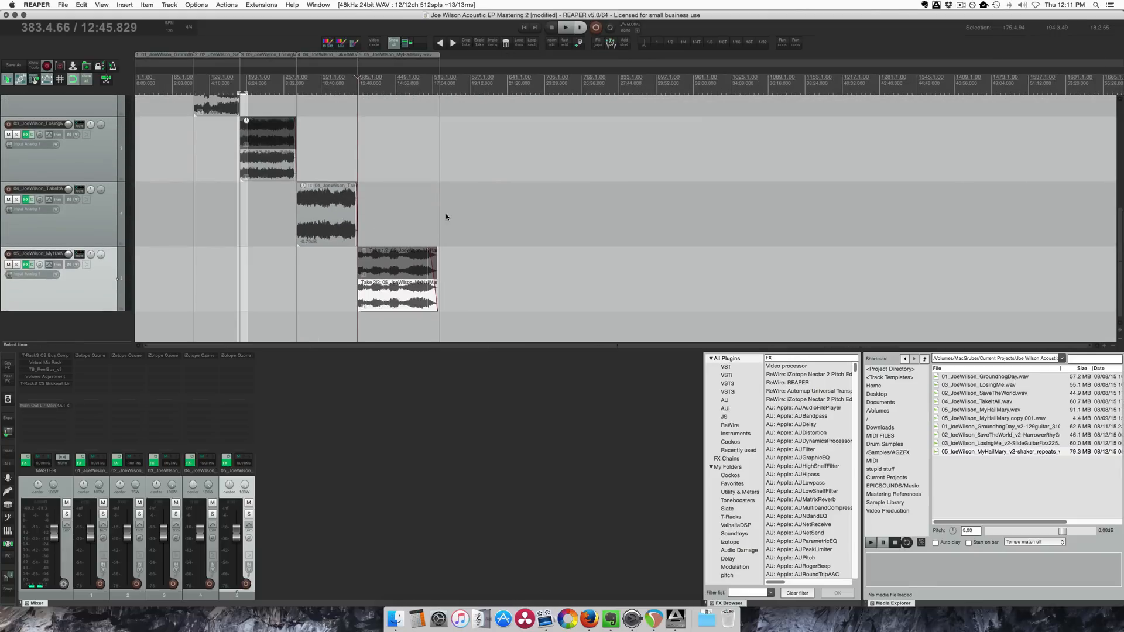
scroll(446, 213, "up", 3)
key("Page_Down")
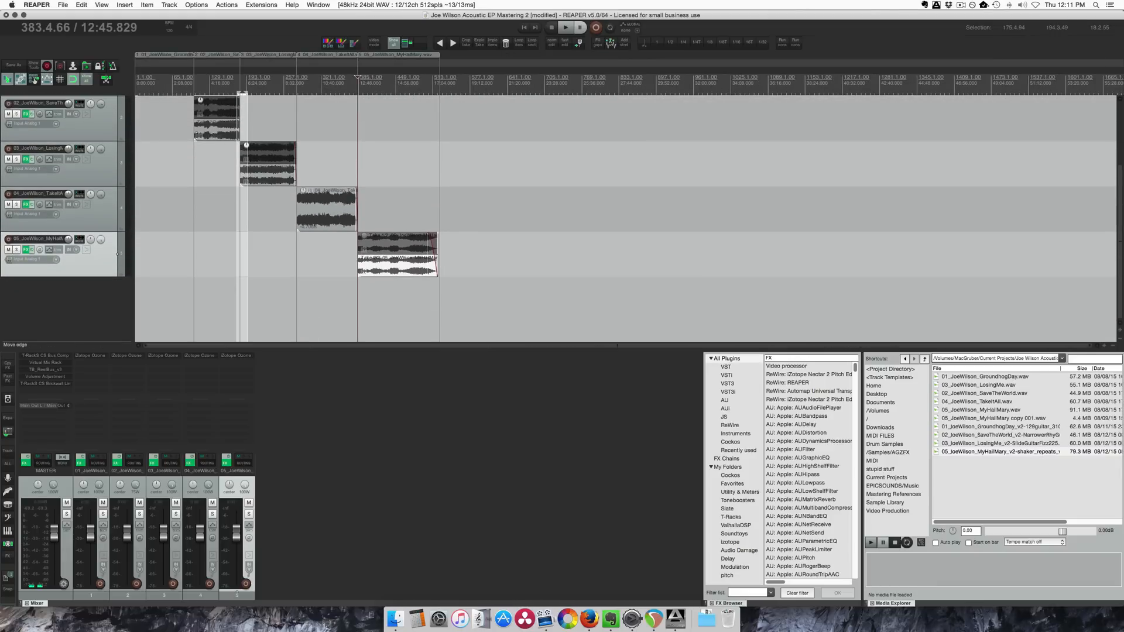
scroll(200, 136, "up", 3)
left_click_drag(390, 308, 391, 325)
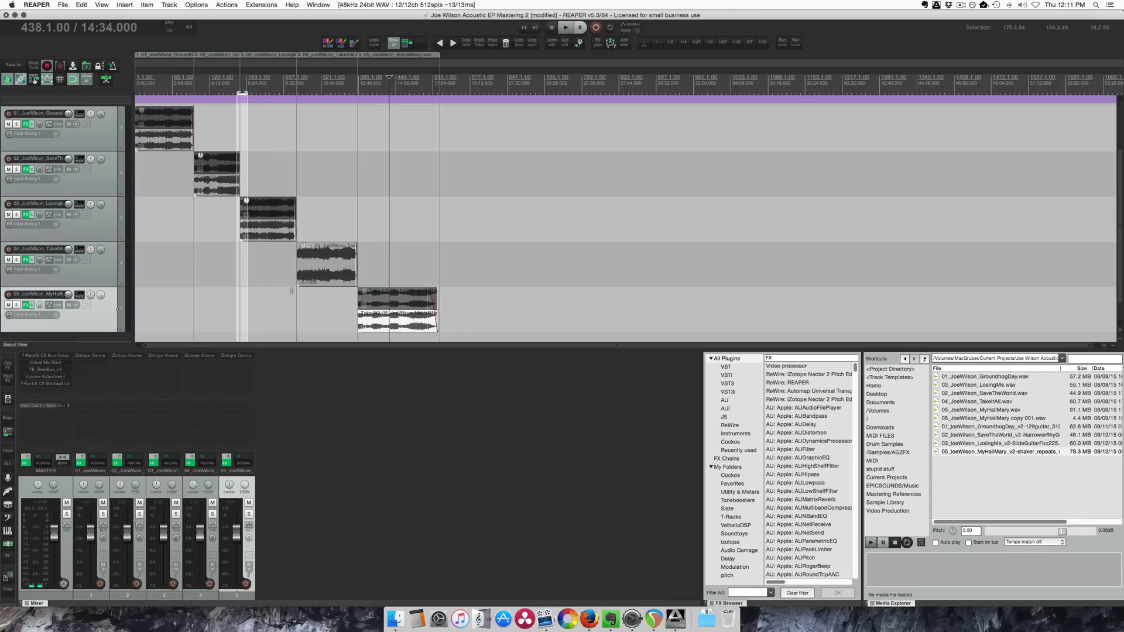
- Run 'SWS: Create regions from selected items (name by active take)', then bring up Render to File
key("shift+slash")
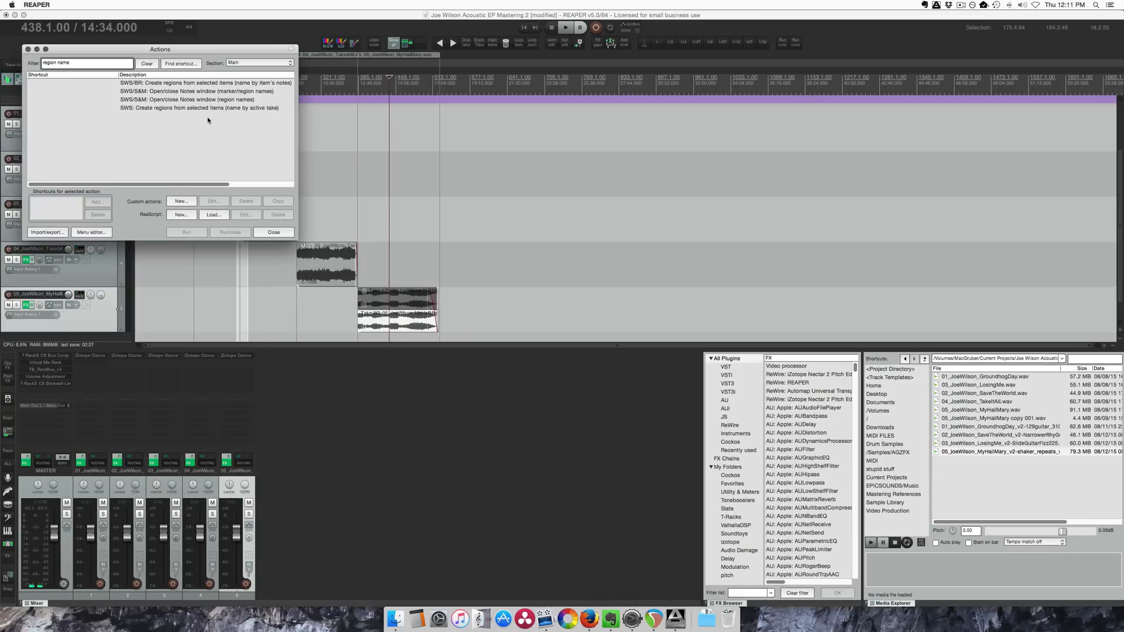
left_click(217, 109)
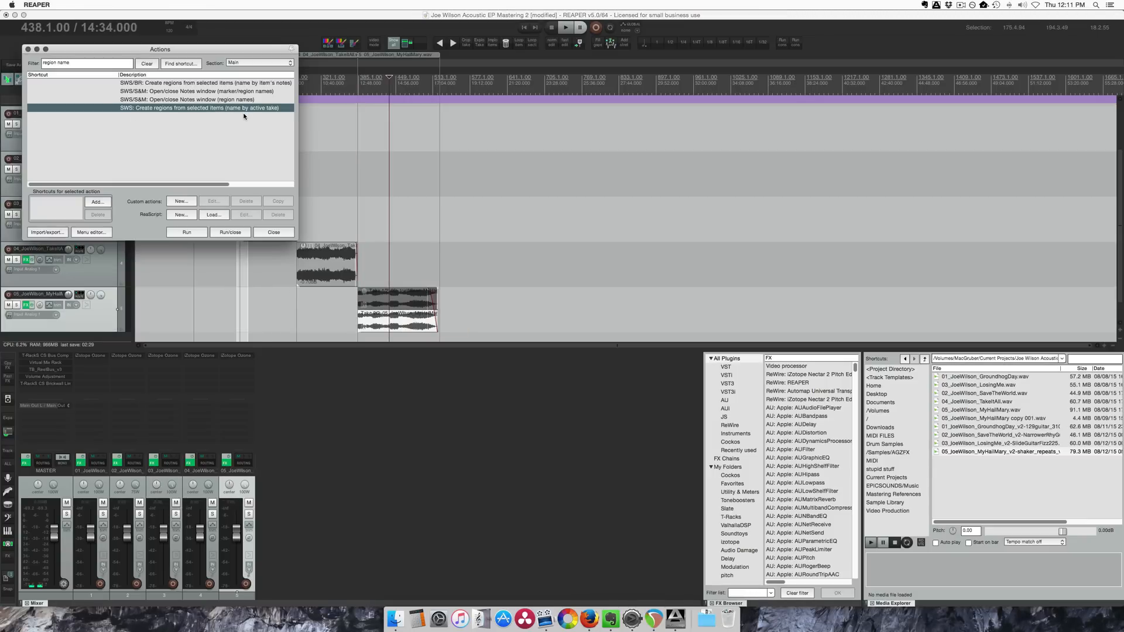
left_click_drag(237, 51, 711, 149)
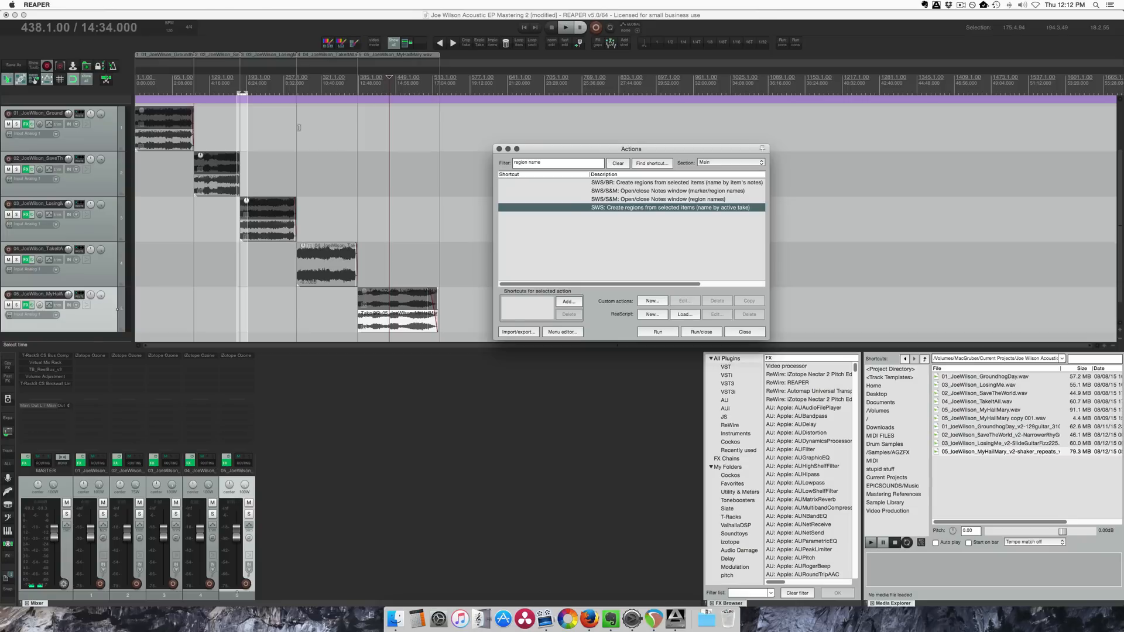
key("ctrl+alt+r")
- Keep render bounds as Project regions, review the file name wildcards, and cancel
left_click(323, 237)
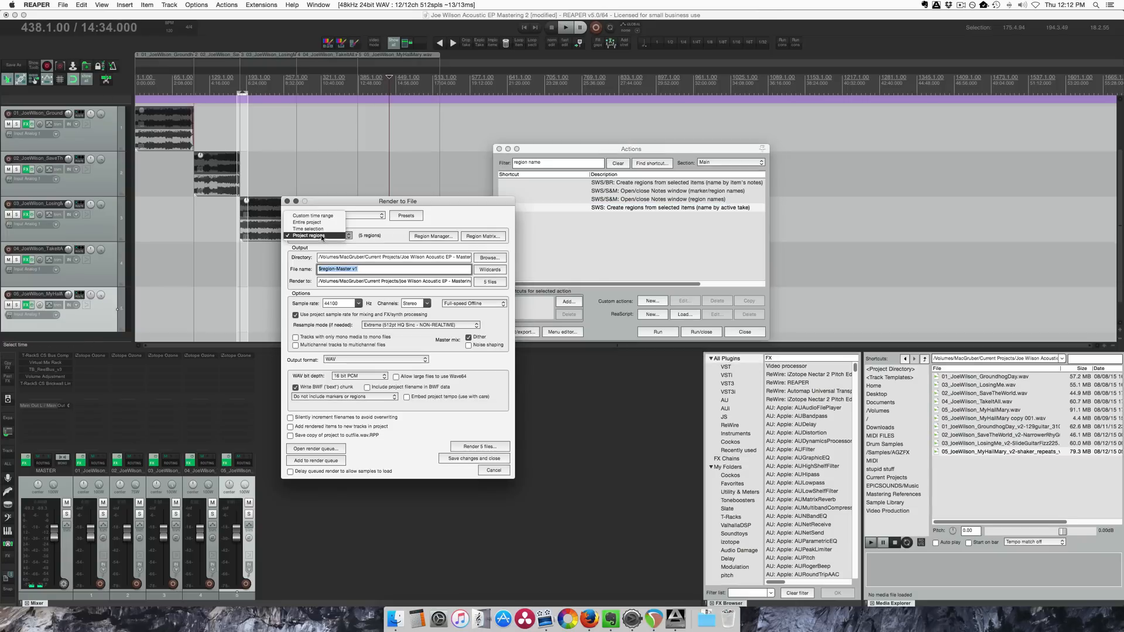
left_click(313, 236)
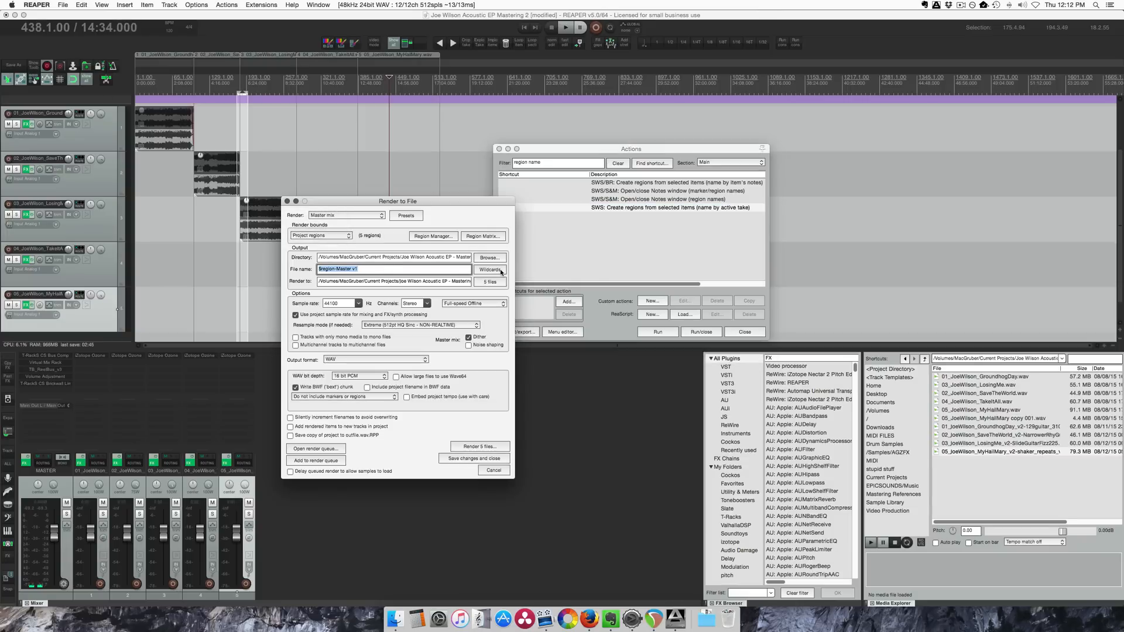
left_click(491, 269)
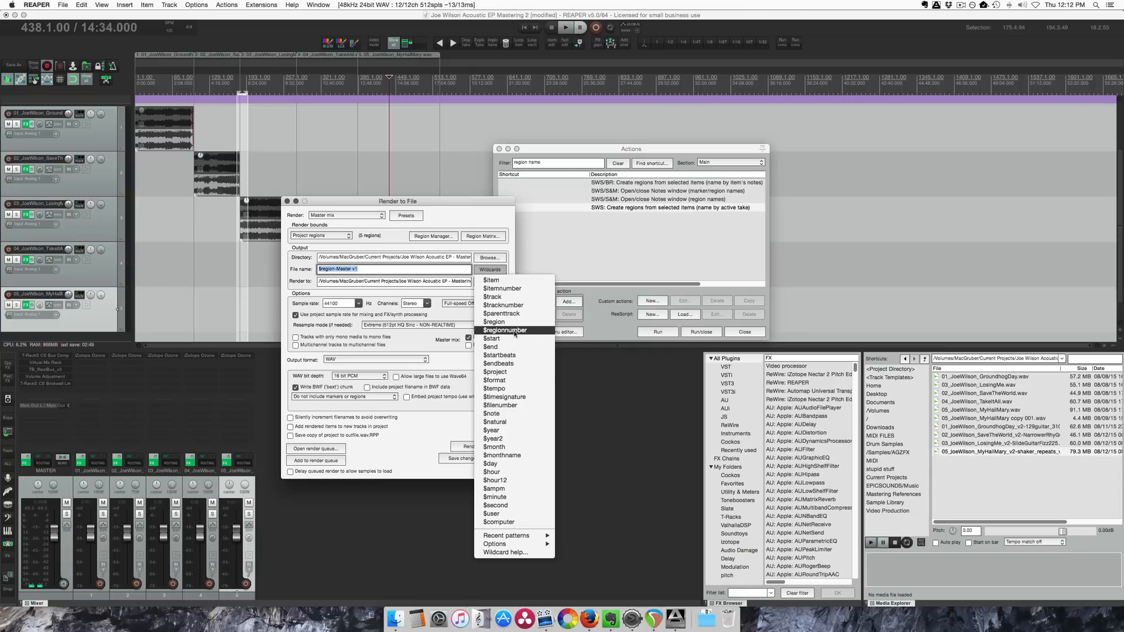
left_click(516, 322)
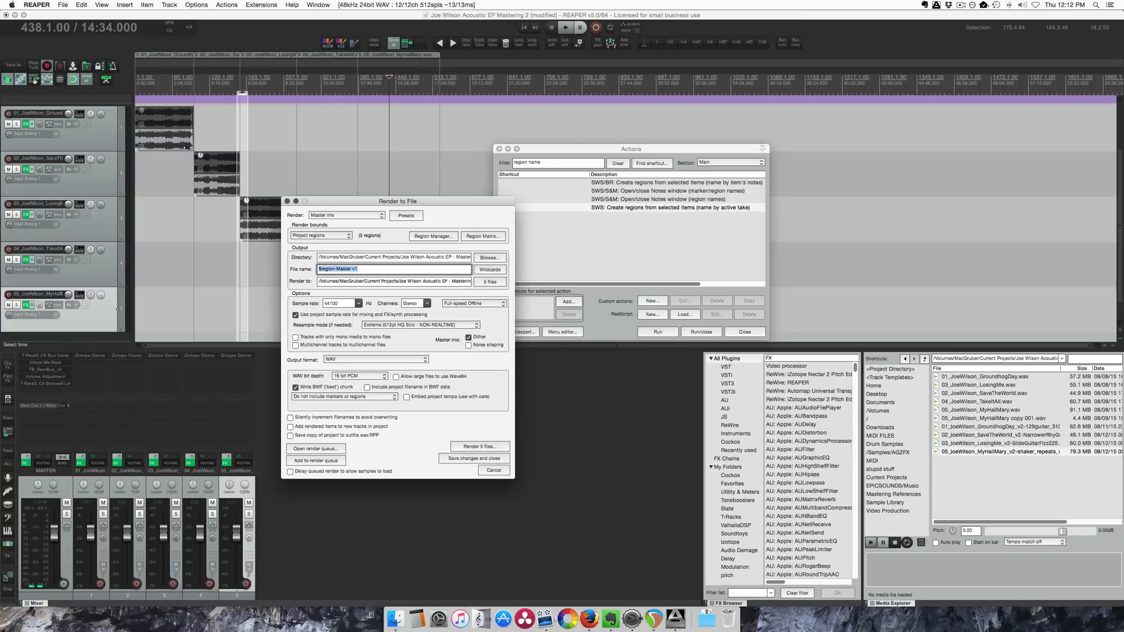
left_click(496, 470)
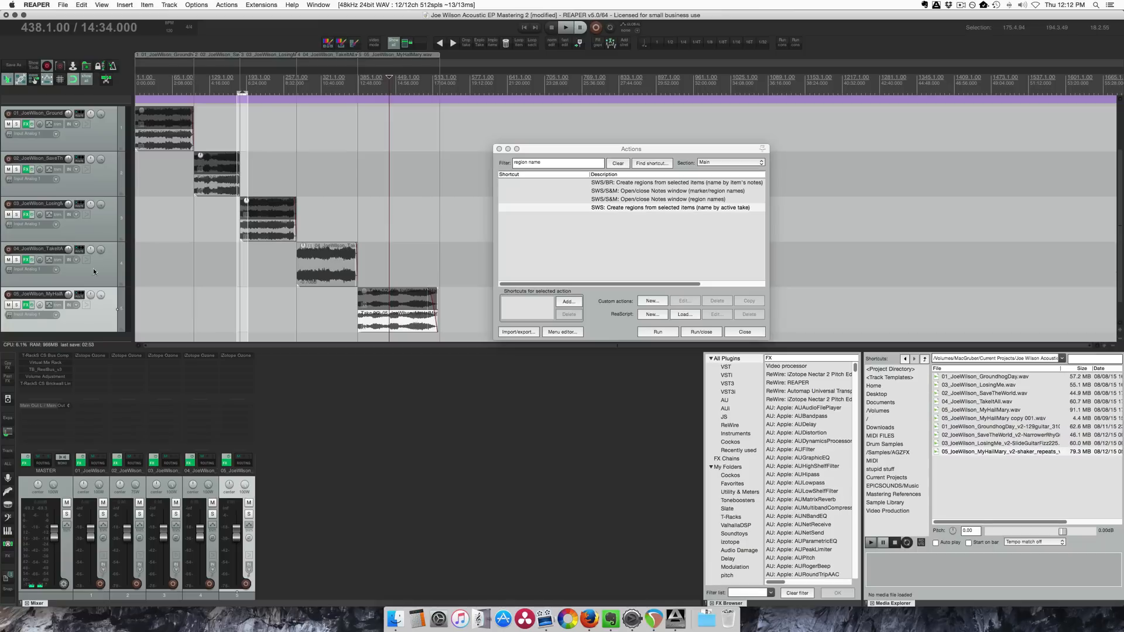
- Save the project and close the Actions window
key("super+s")
left_click(745, 331)
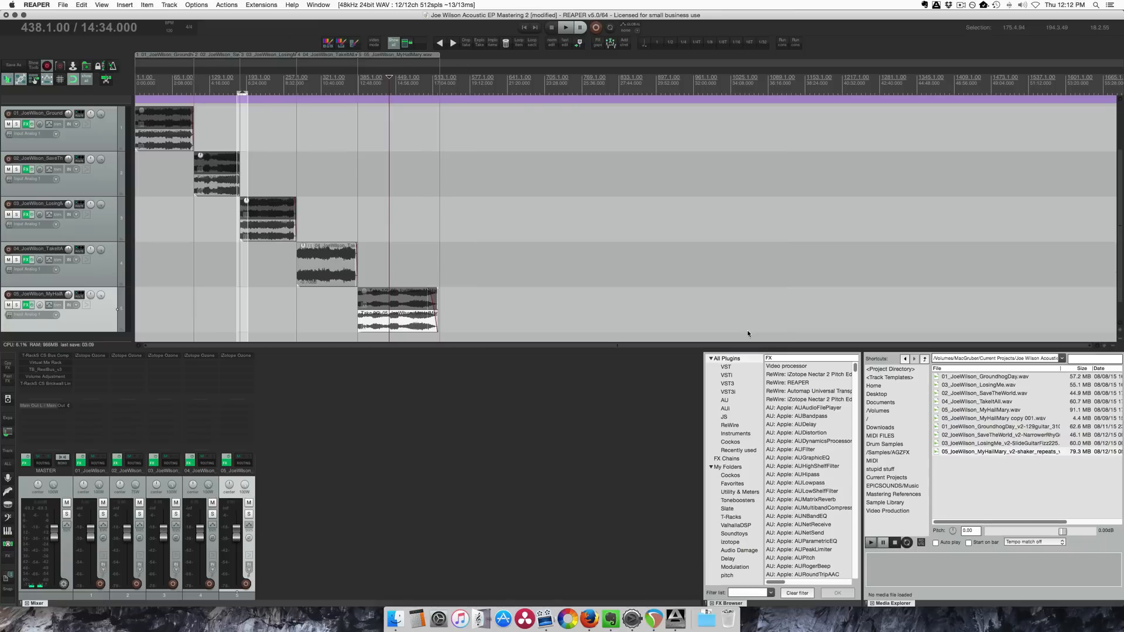